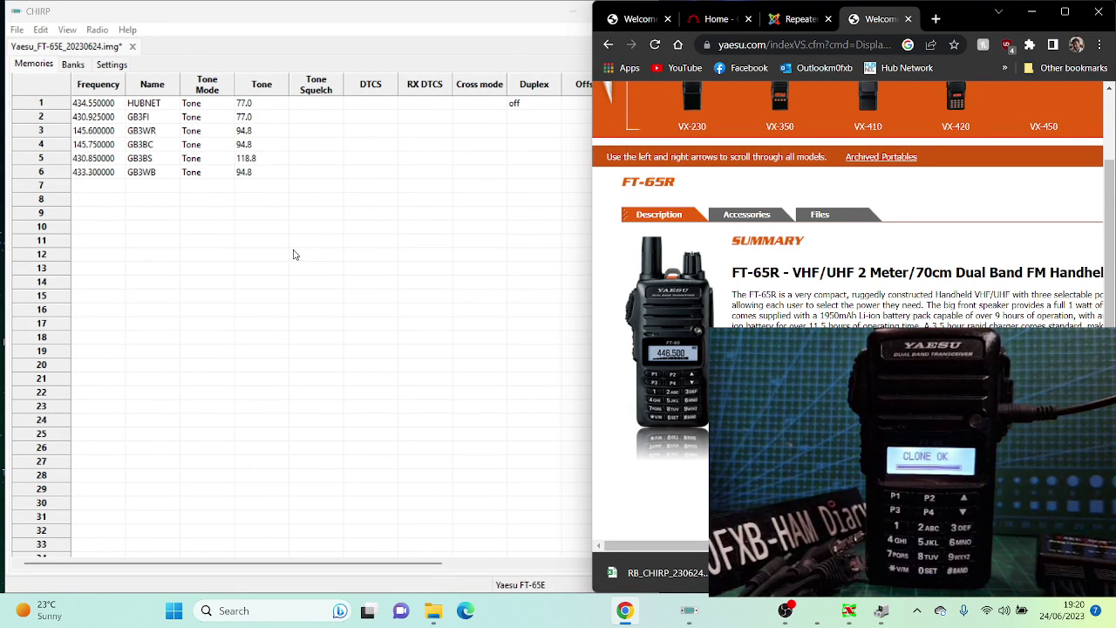
Step: Look through the RepeaterBook, CHIRP wiki and Yaesu FT-65R product tabs
click(796, 20)
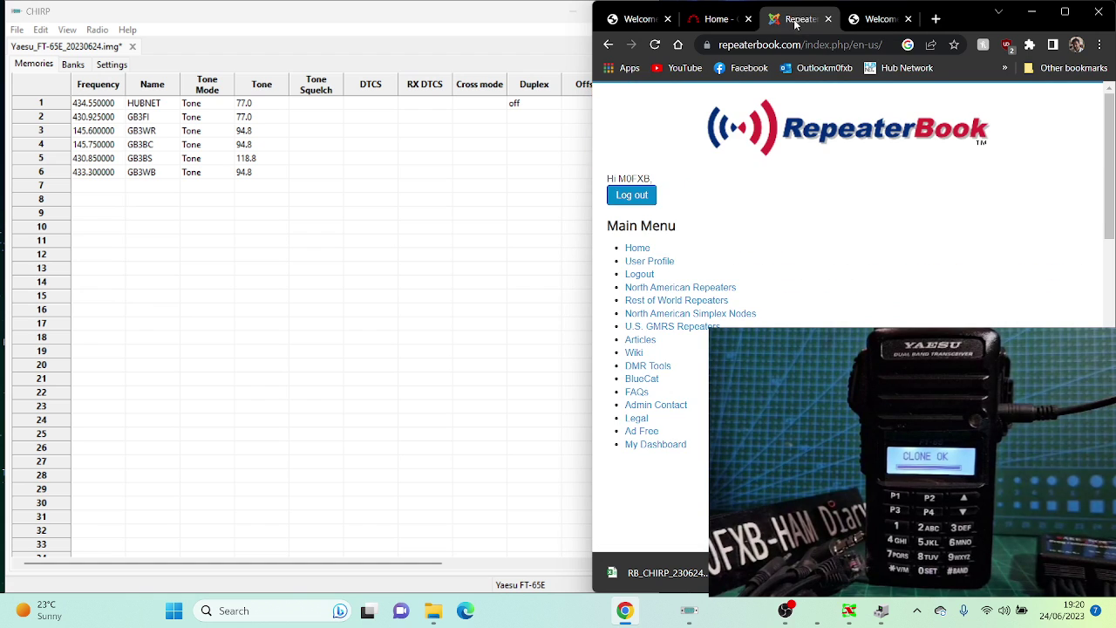
click(641, 21)
click(707, 21)
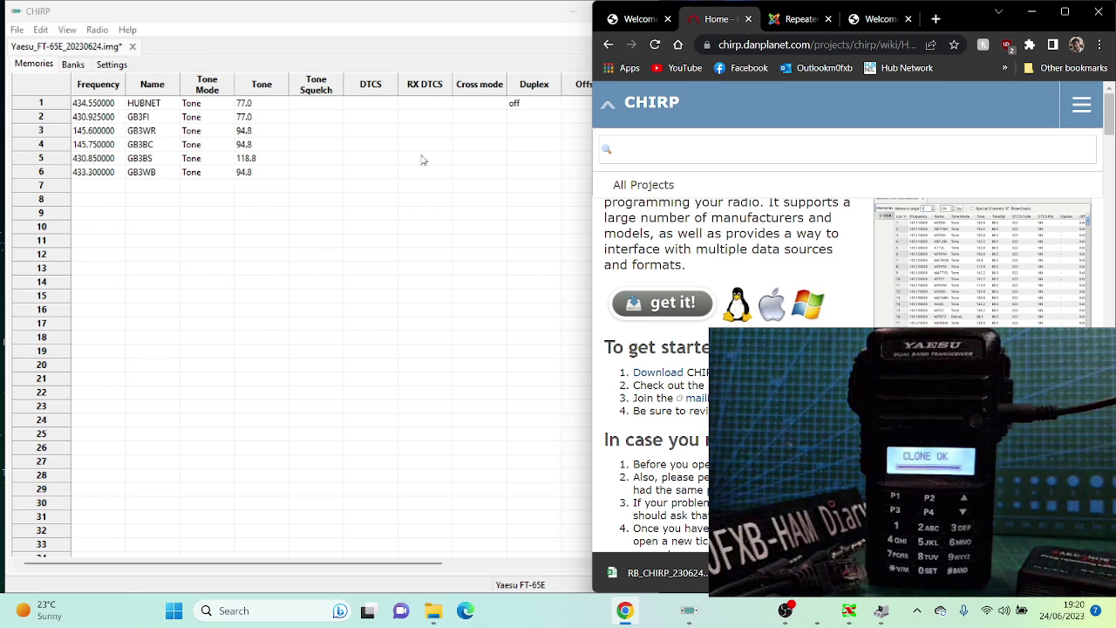
click(804, 19)
click(867, 19)
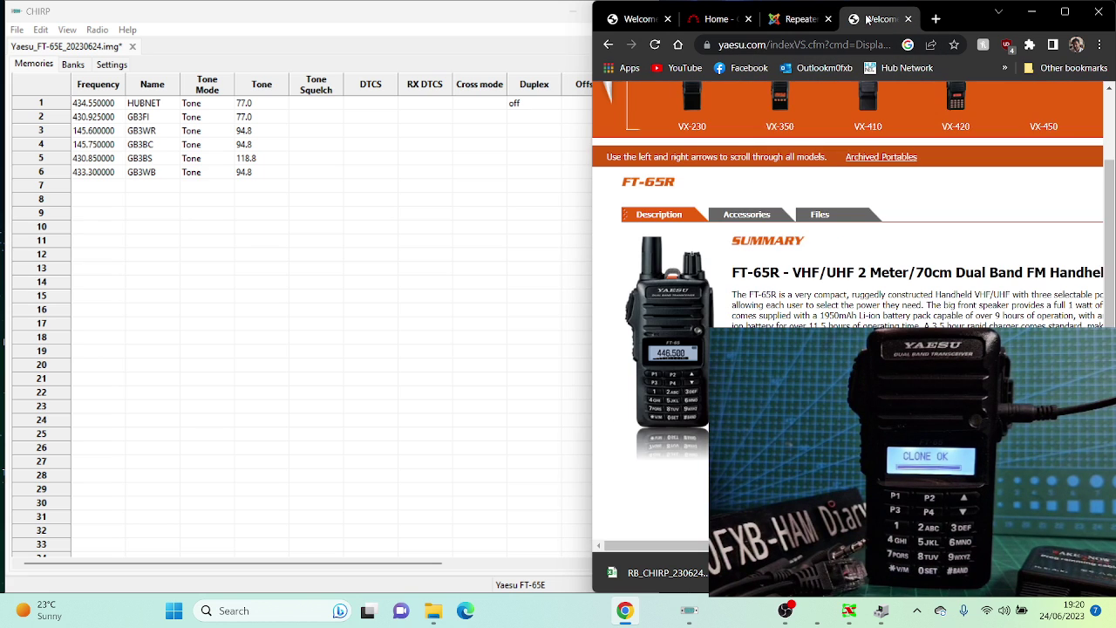
Step: Search 'RUGBY RADIOS ALL IN ONE', open the 8-in-1 cable product page, then return to CHIRP
click(936, 18)
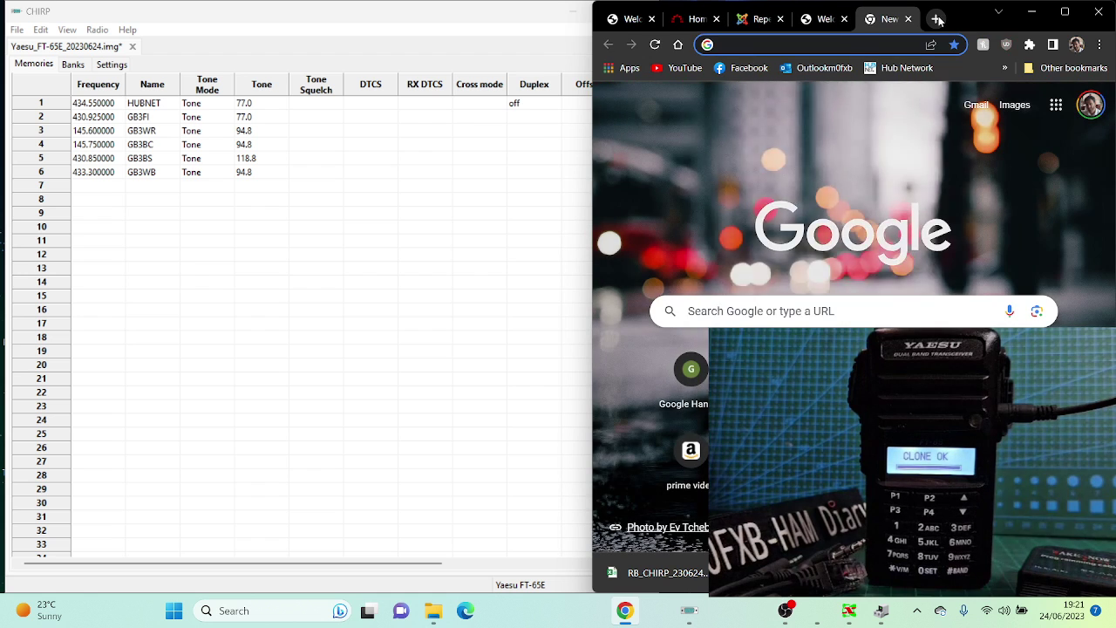
text(RUGBY RA)
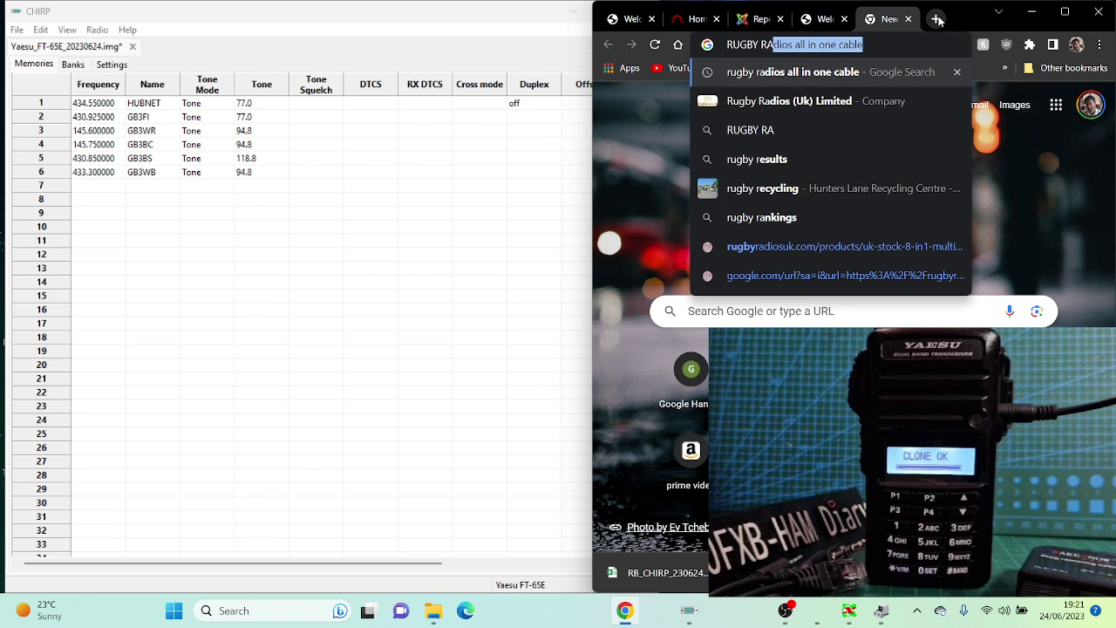
text(DIOS ALL IN ONE)
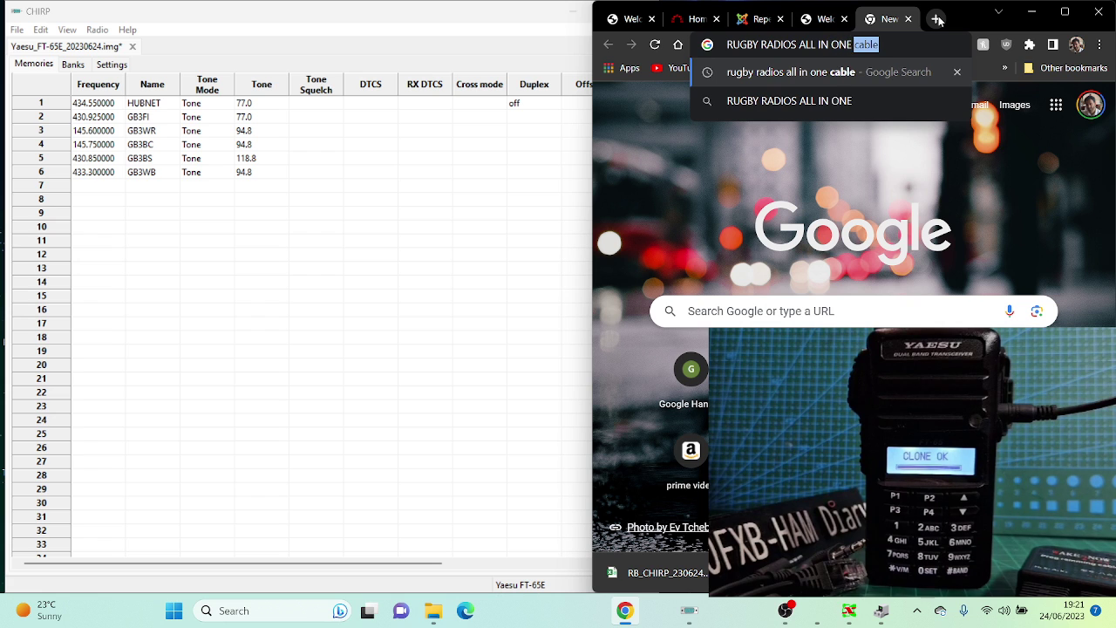
key(Return)
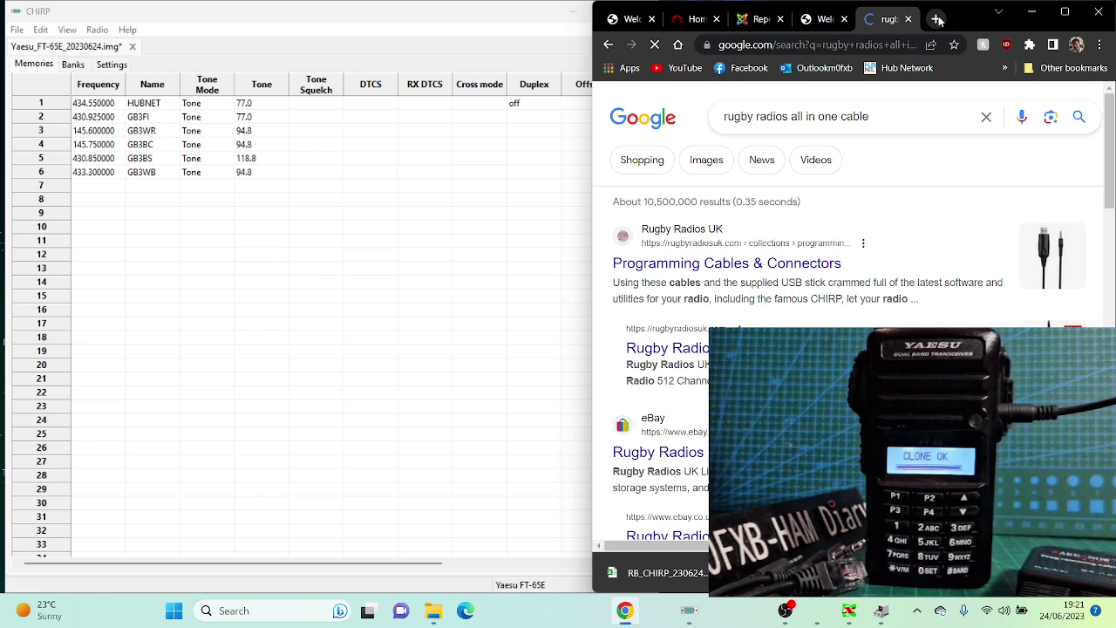
scroll(916, 280, down, 4)
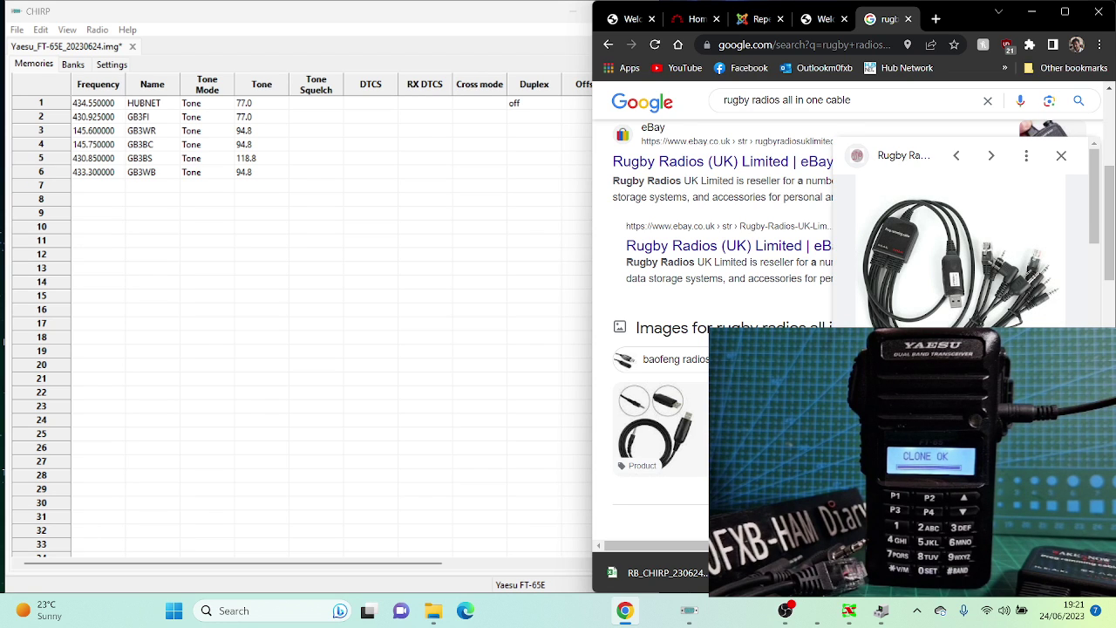
click(882, 308)
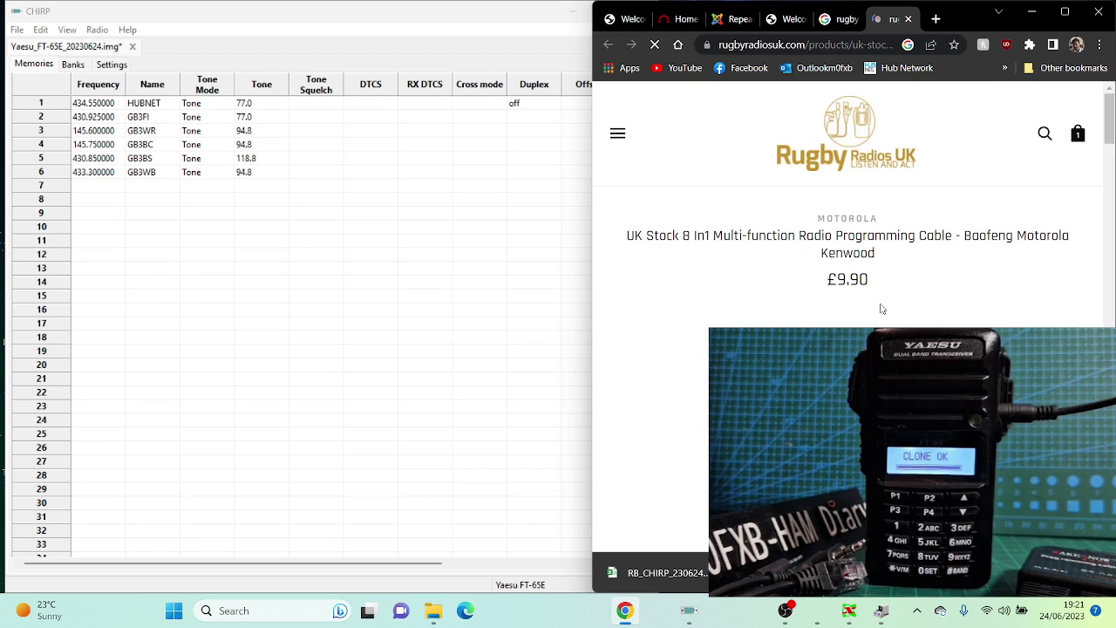
scroll(916, 309, down, 3)
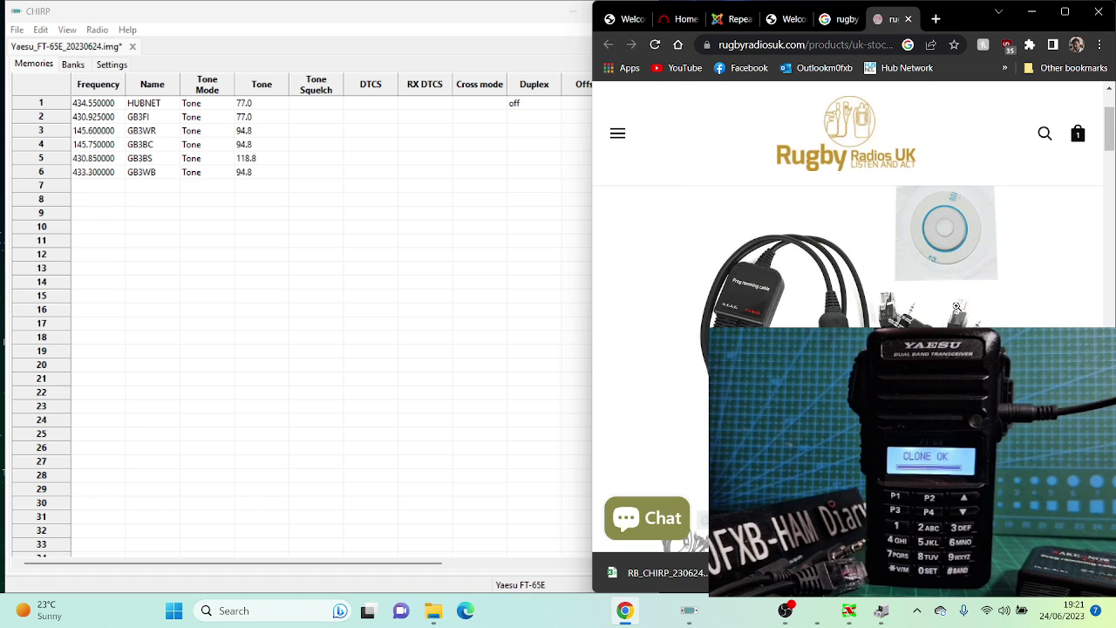
click(415, 205)
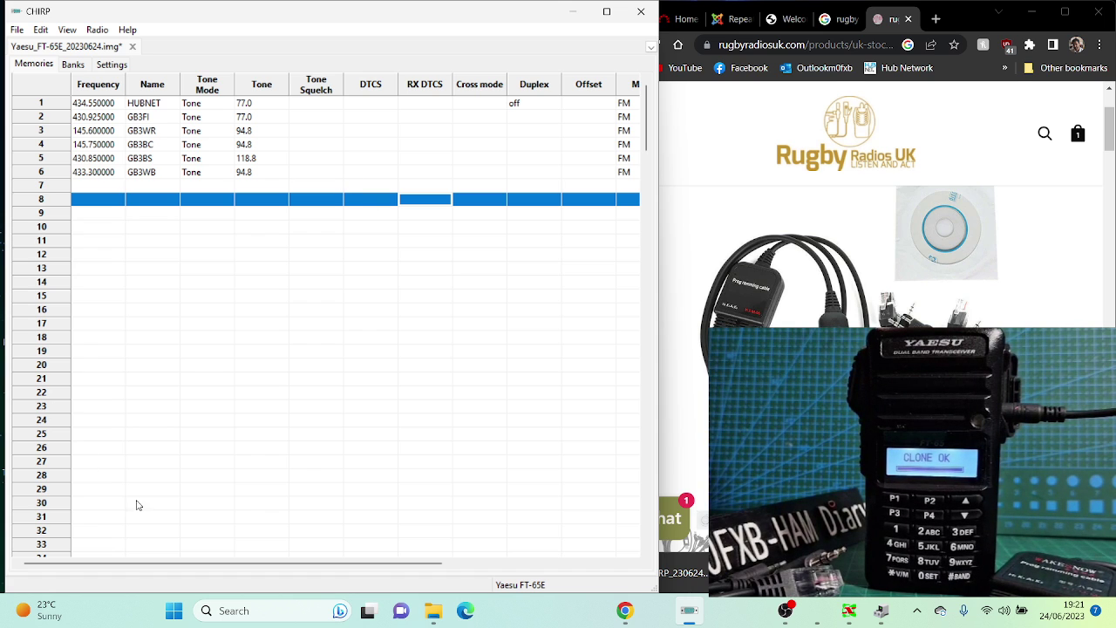
Step: Confirm in Device Manager that the cable is USB-SERIAL CH340 on COM10, then minimise it
right_click(174, 616)
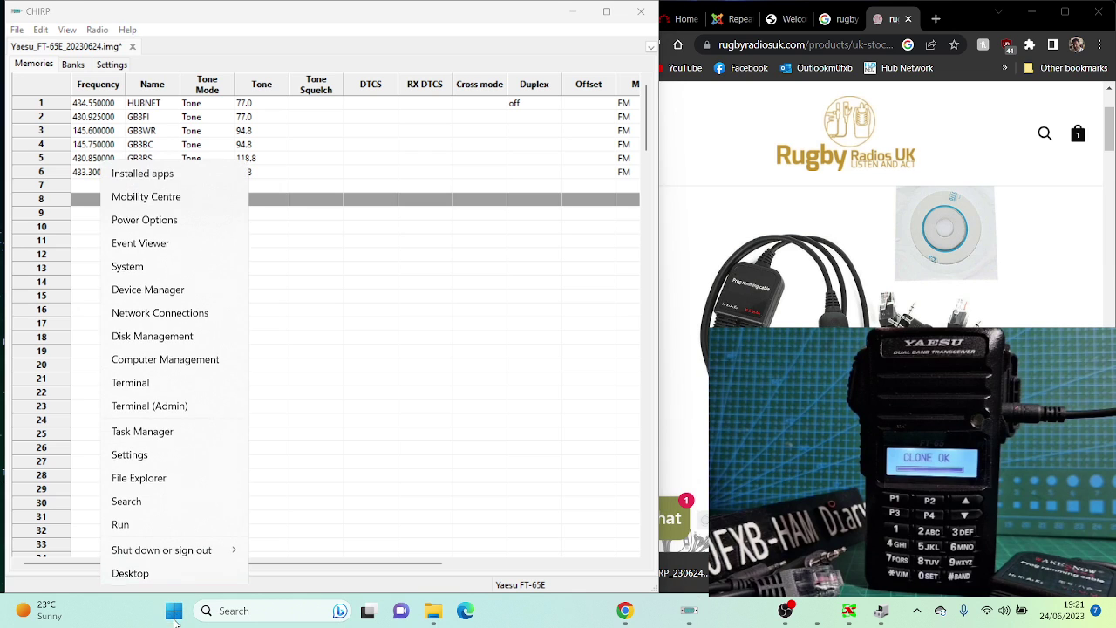
click(158, 295)
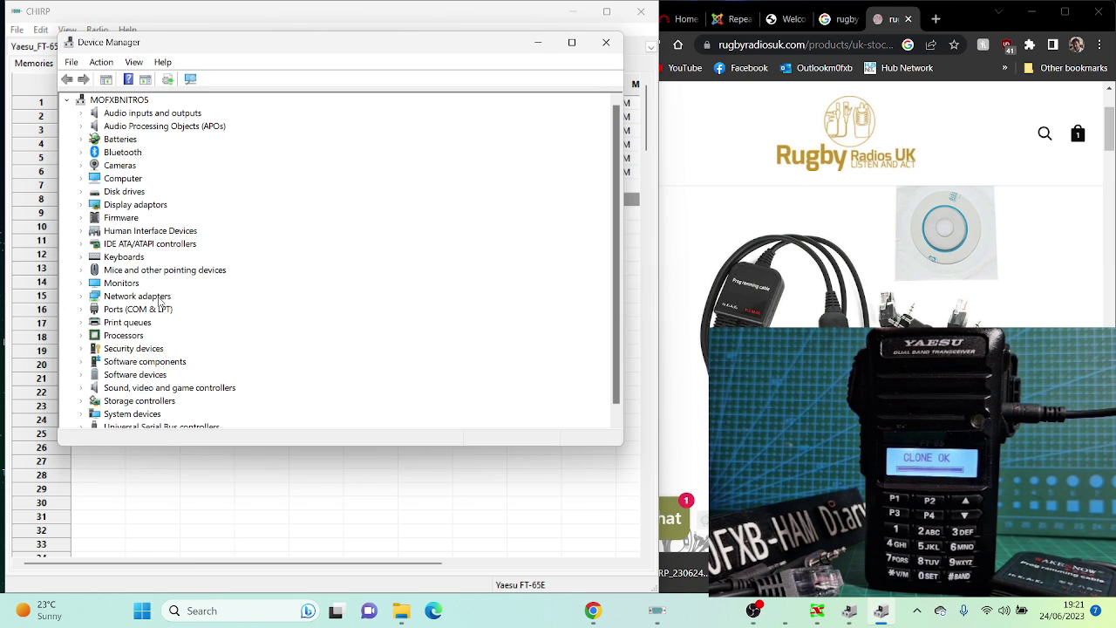
click(143, 312)
double_click(144, 314)
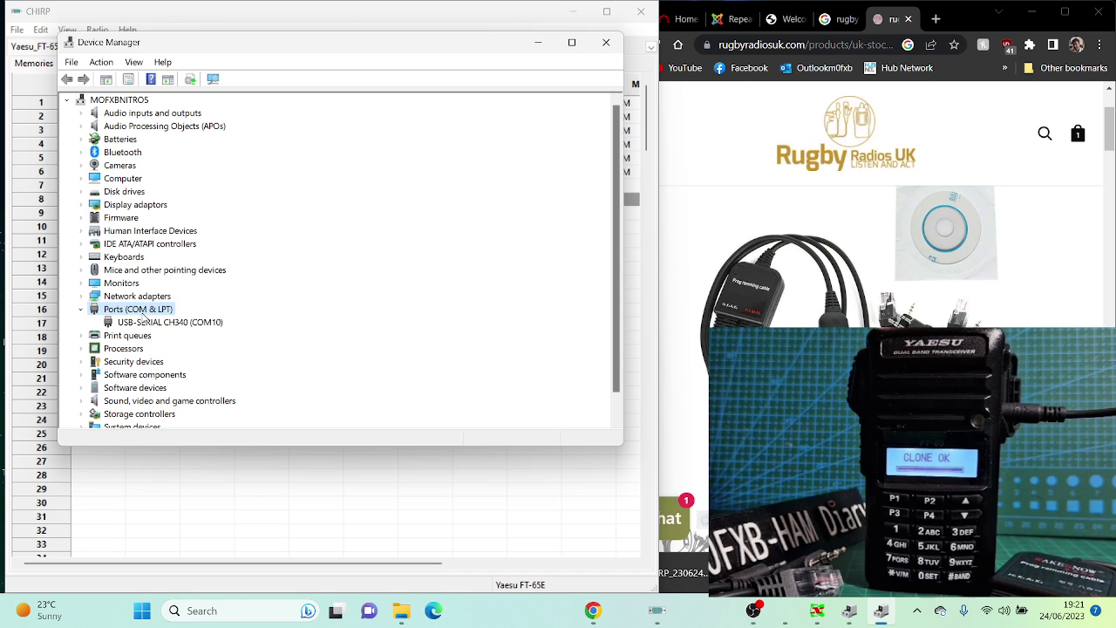
click(537, 45)
click(758, 145)
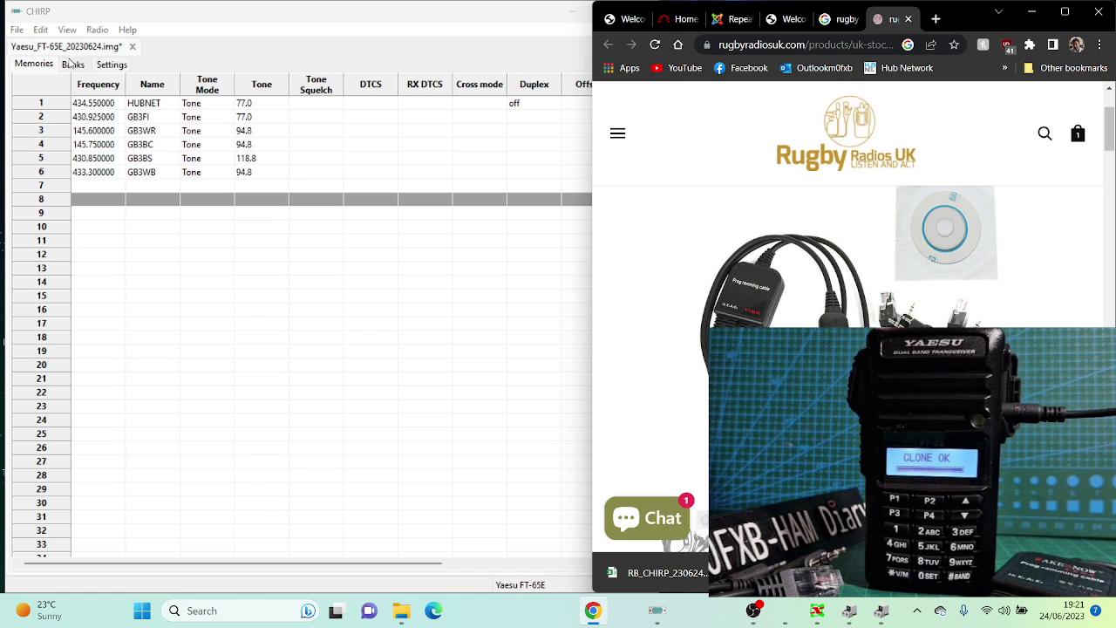
Step: Download from the radio on port COM10 with vendor Yaesu and model FT-65E
click(96, 29)
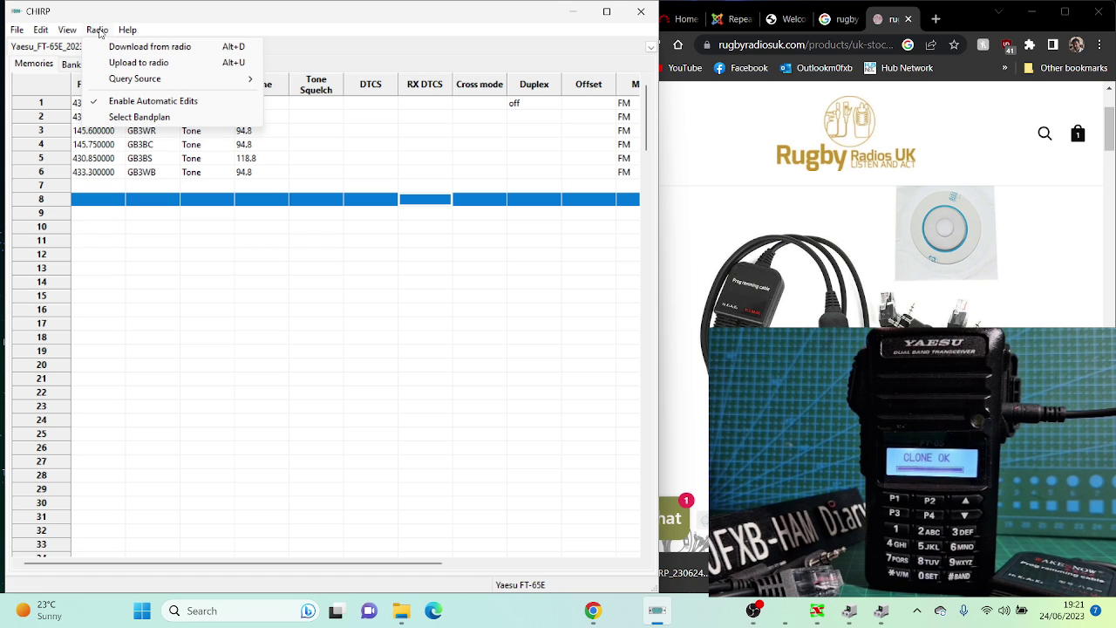
click(118, 47)
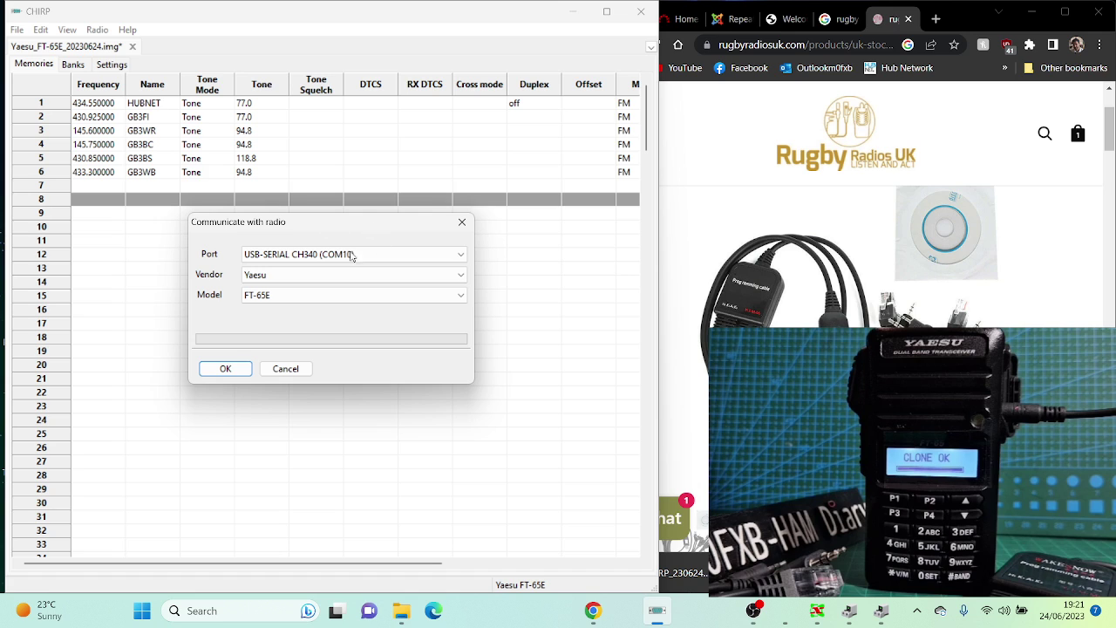
click(460, 255)
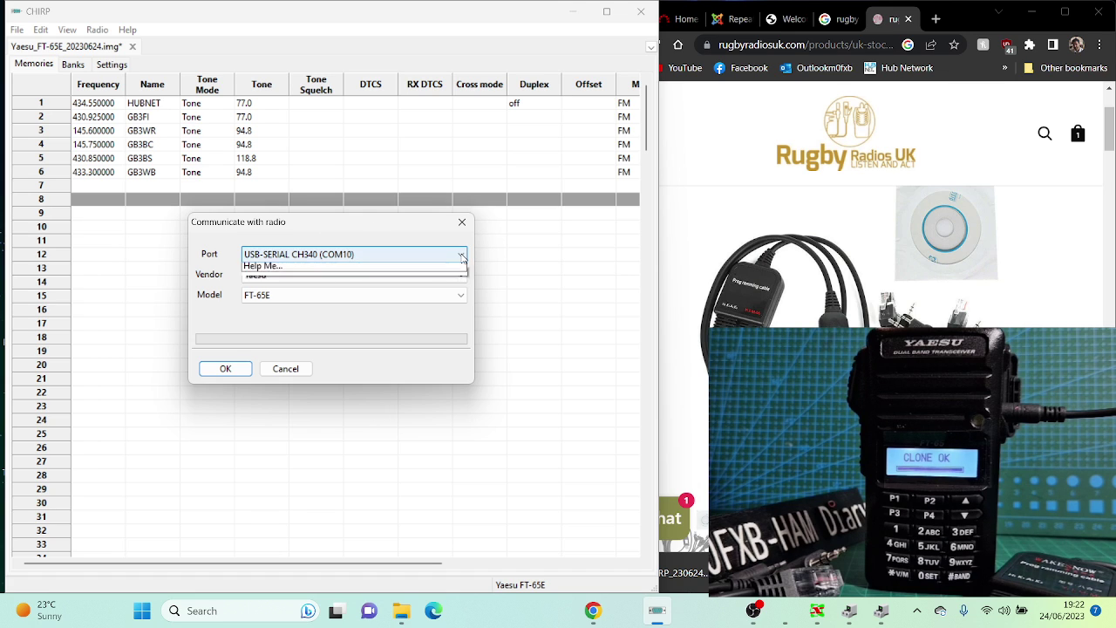
click(463, 258)
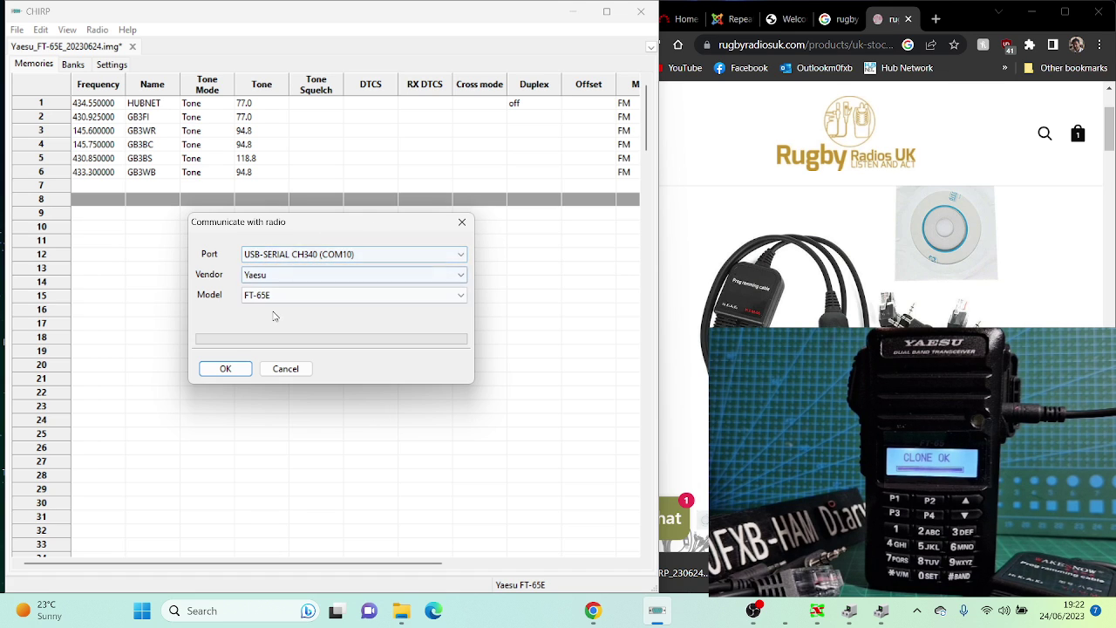
click(460, 295)
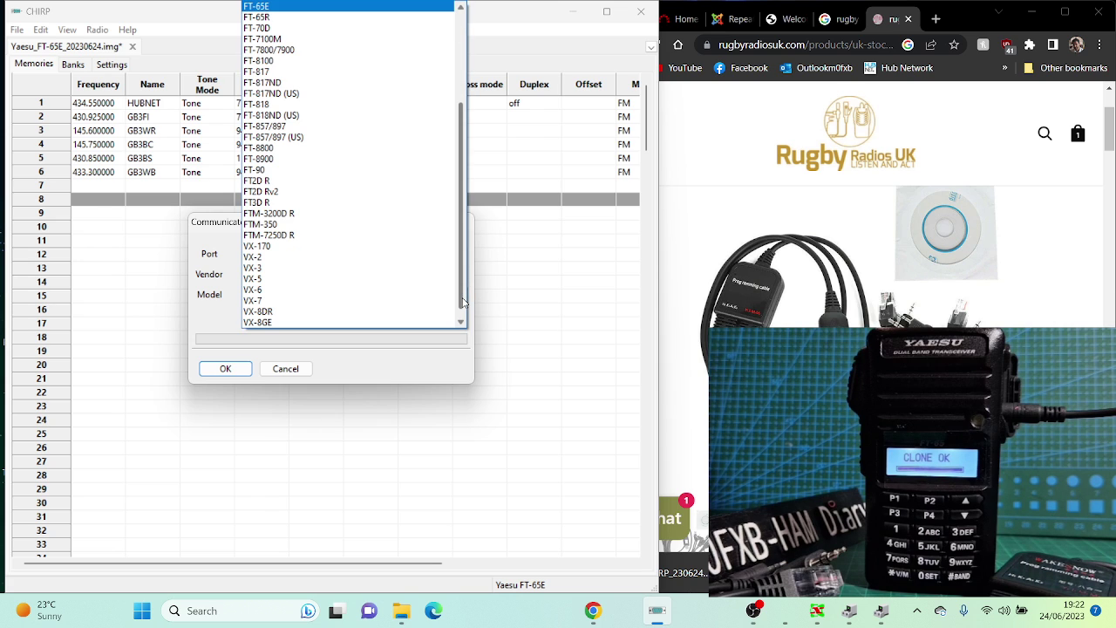
click(478, 304)
click(462, 275)
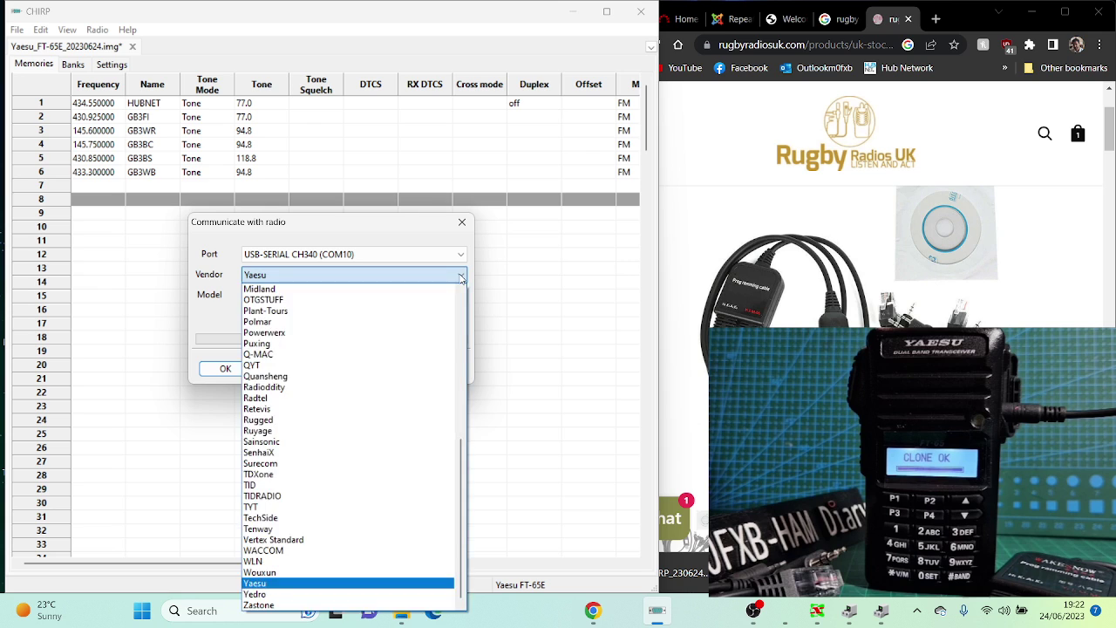
click(461, 276)
click(462, 294)
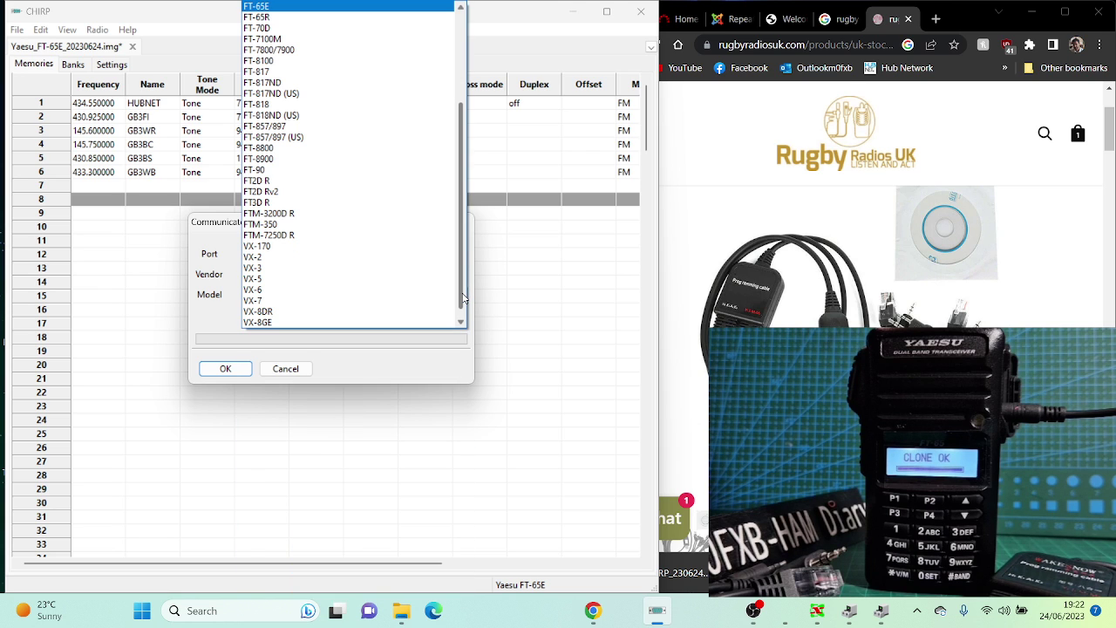
click(531, 314)
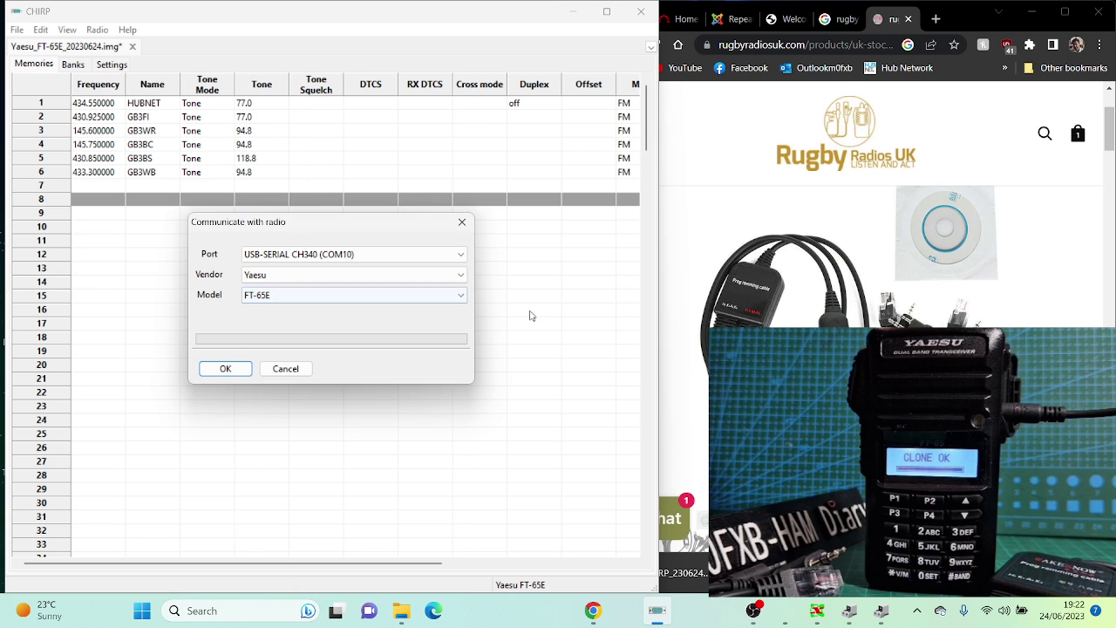
click(225, 369)
click(269, 353)
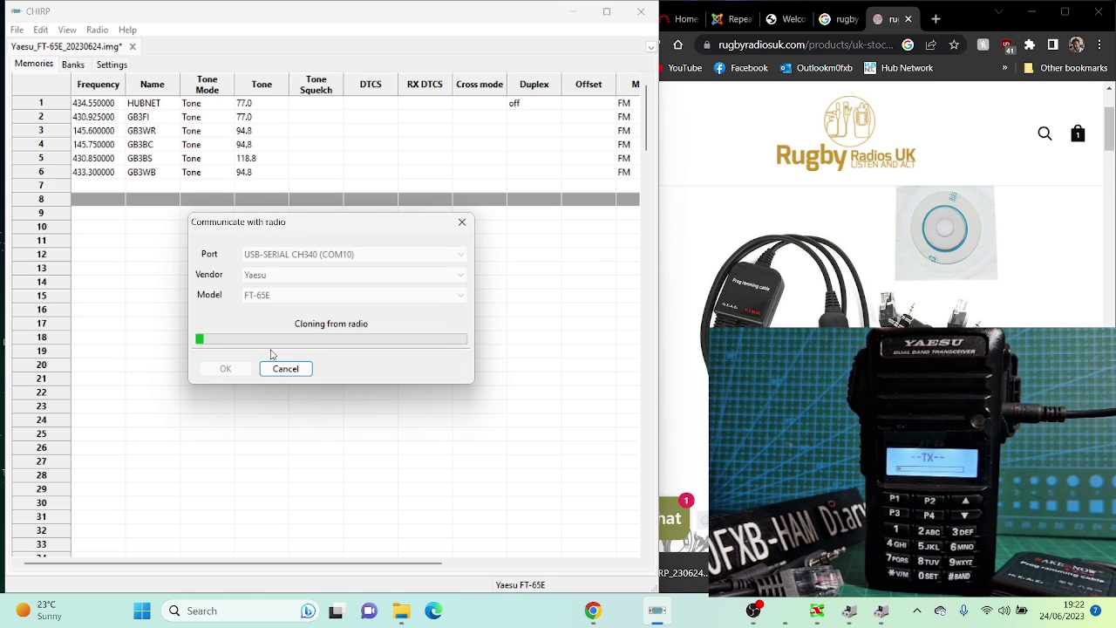
click(715, 116)
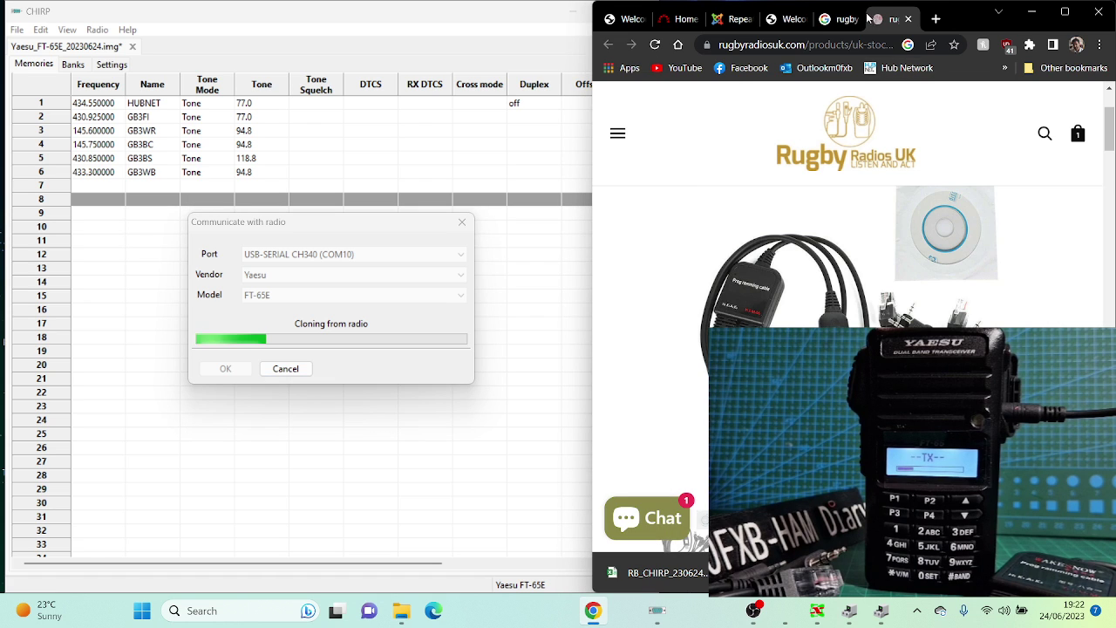
Step: Go to RepeaterBook's Rest of World listings, choose United Kingdom, and open Bristol
click(734, 25)
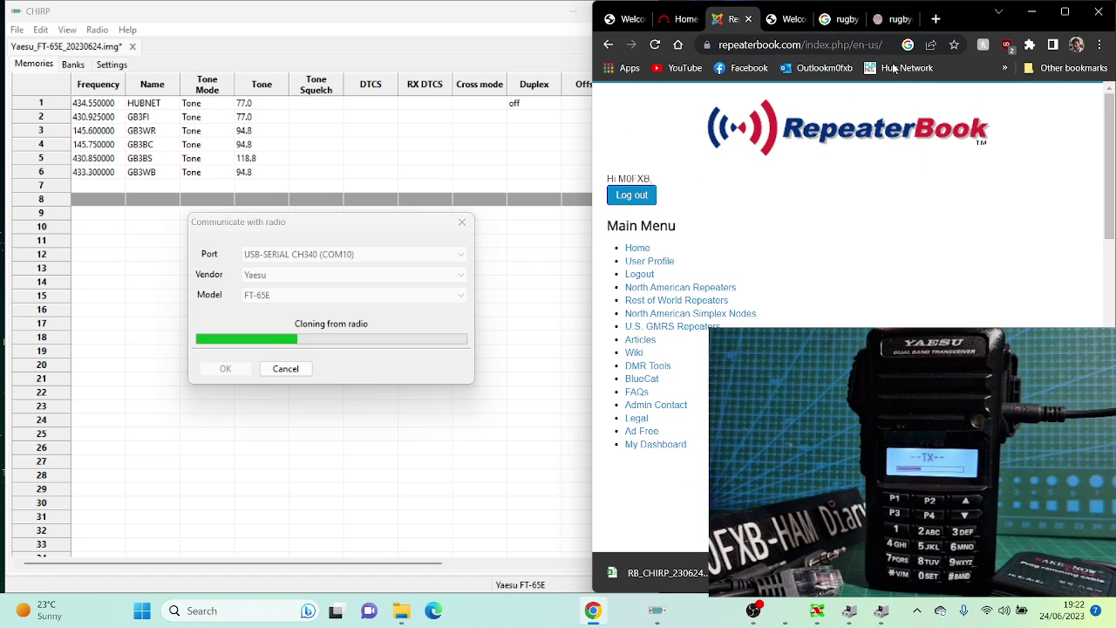
click(646, 250)
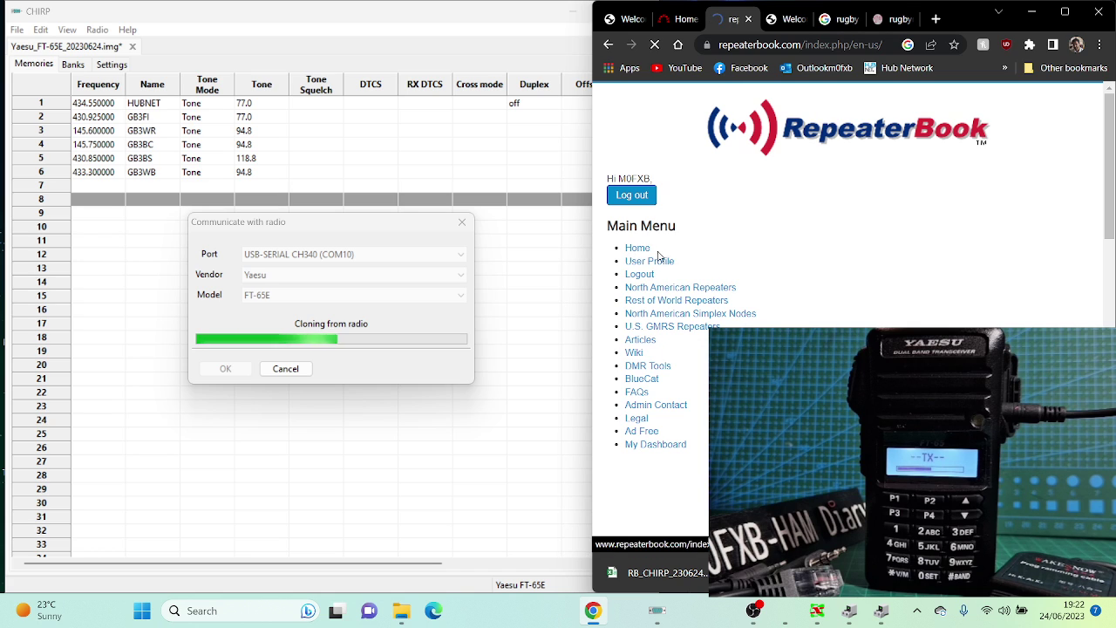
click(690, 302)
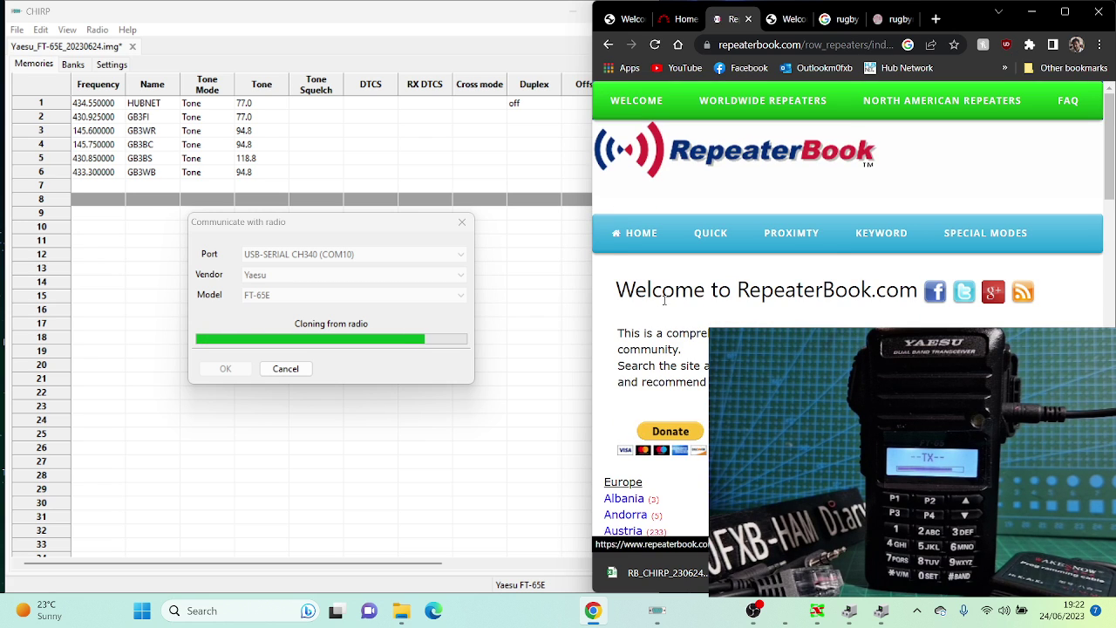
scroll(942, 306, down, 6)
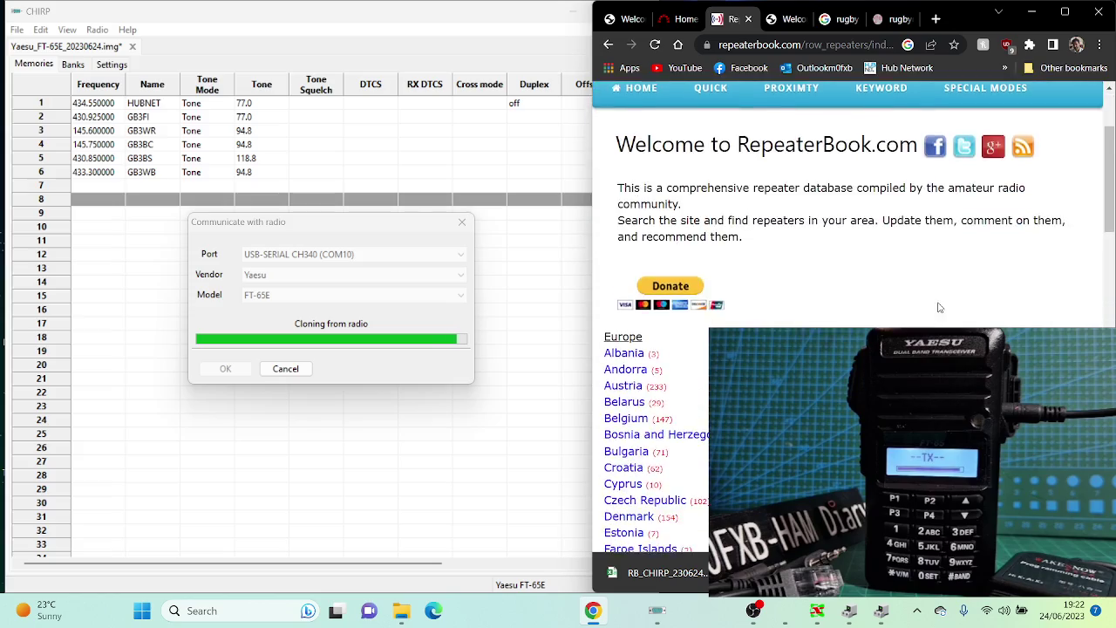
scroll(950, 306, down, 4)
scroll(950, 306, up, 5)
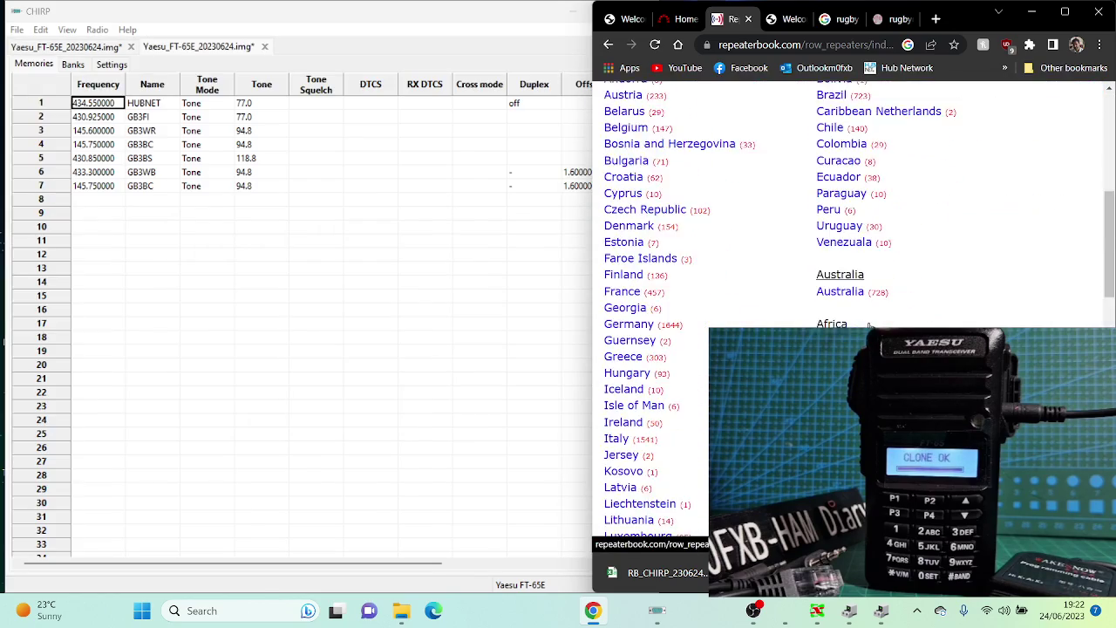
scroll(872, 318, down, 2)
scroll(869, 324, down, 4)
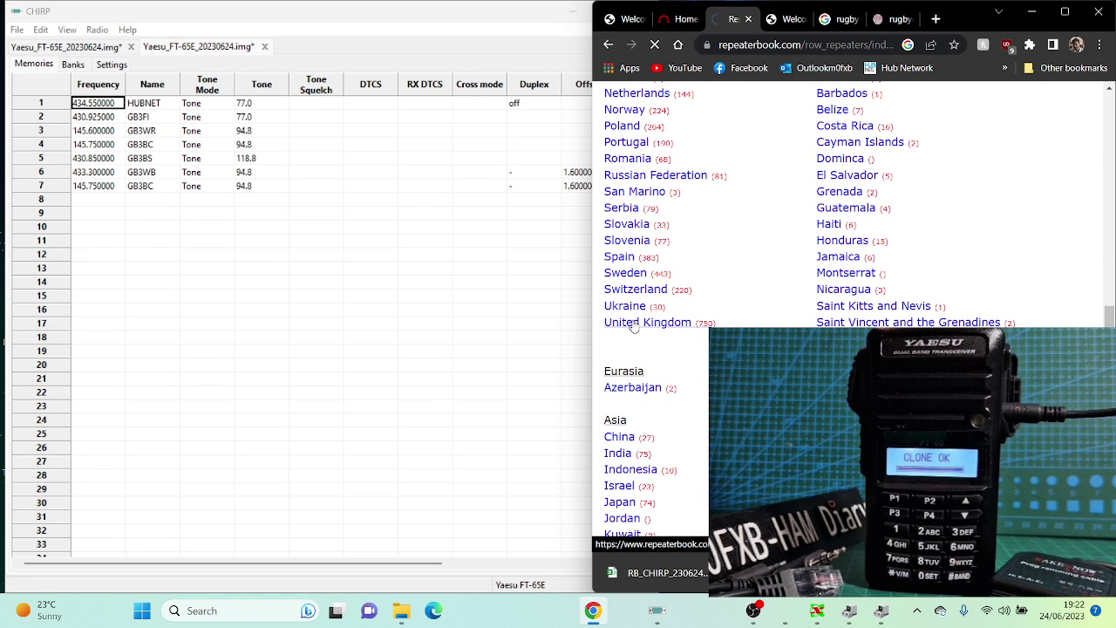
scroll(1029, 323, down, 2)
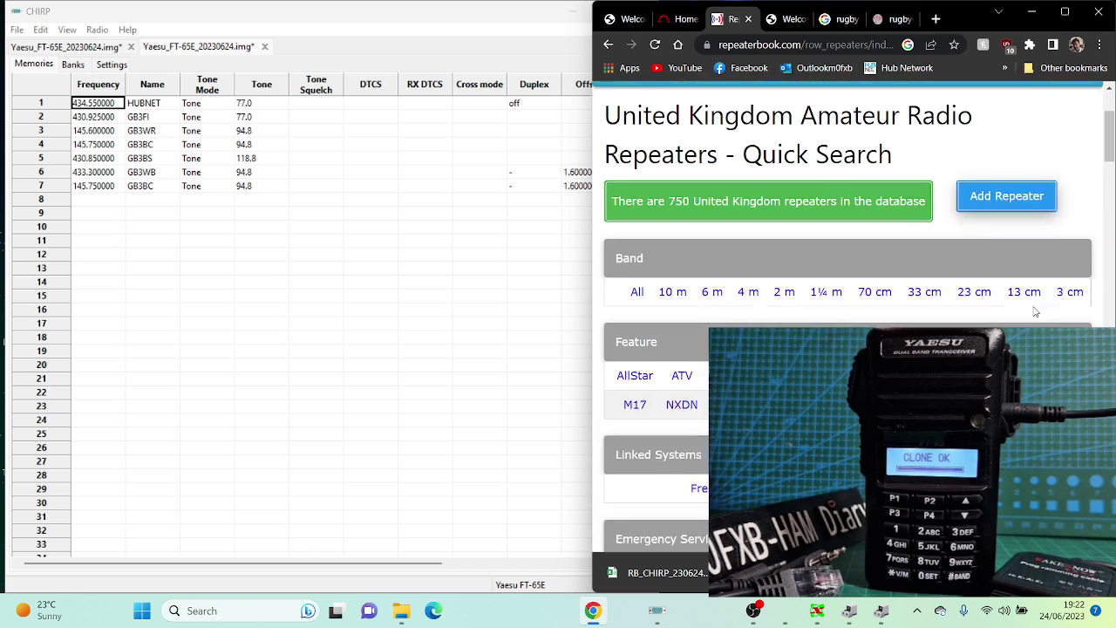
scroll(1059, 288, down, 8)
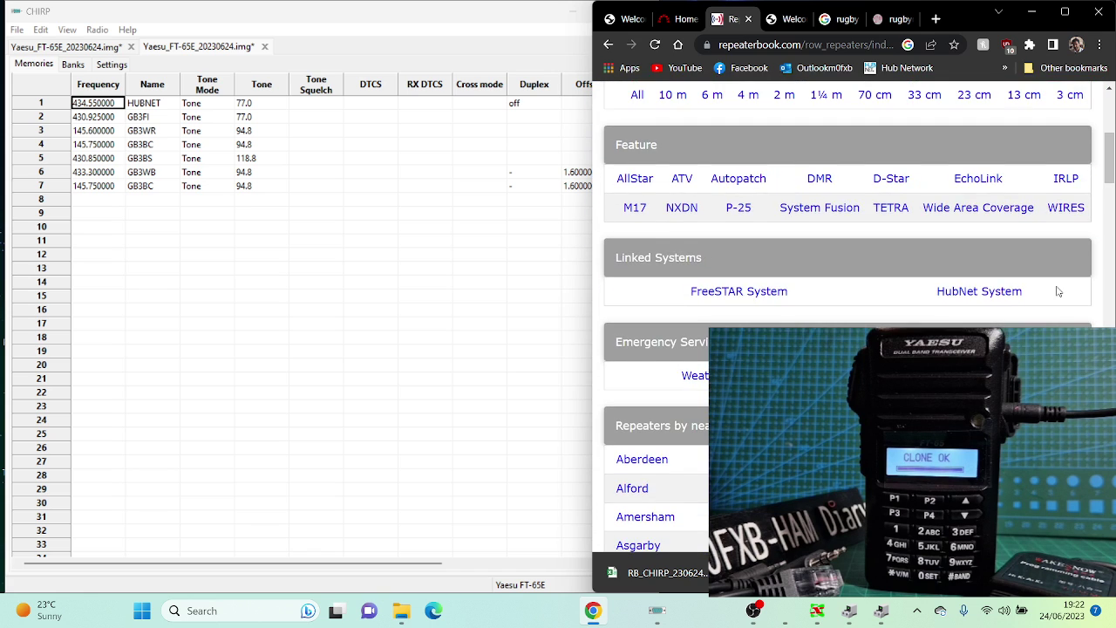
scroll(1038, 286, down, 12)
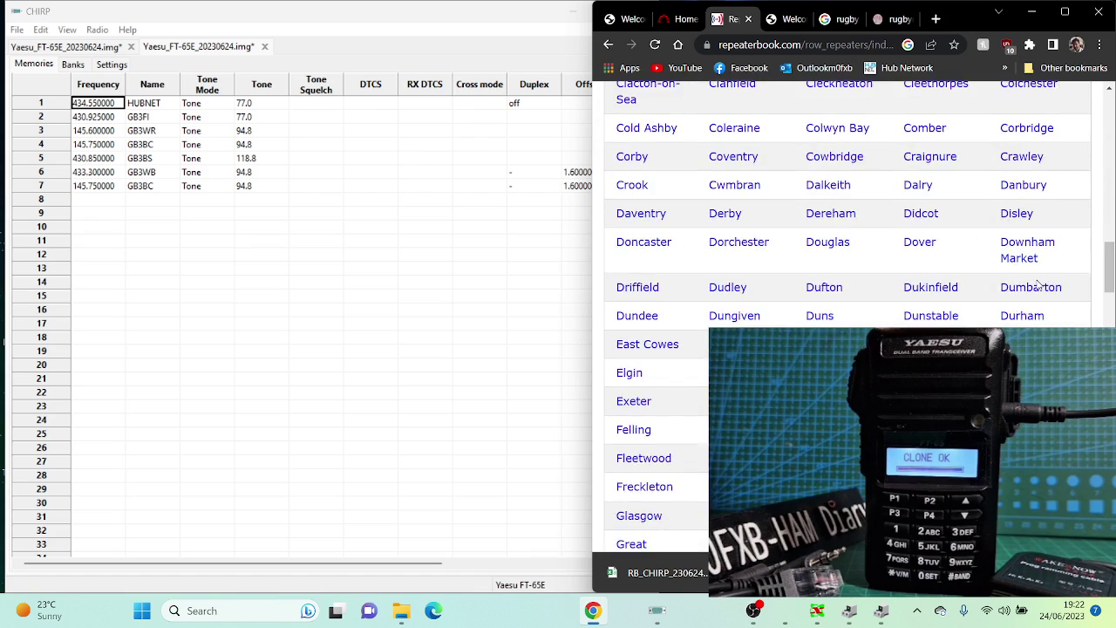
scroll(1038, 285, up, 10)
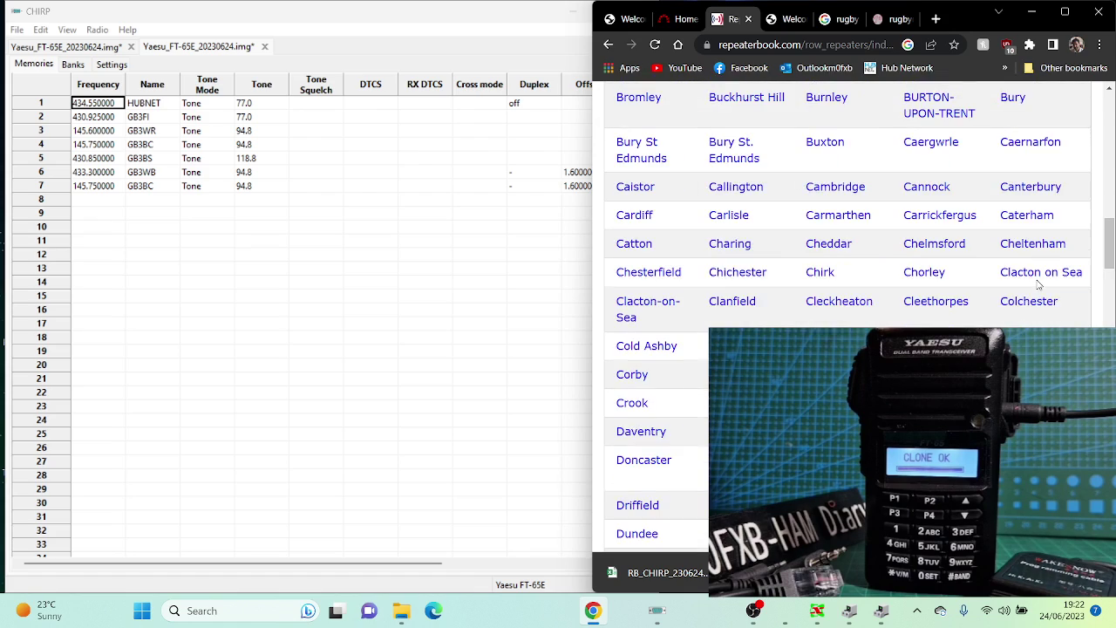
scroll(1038, 285, up, 1)
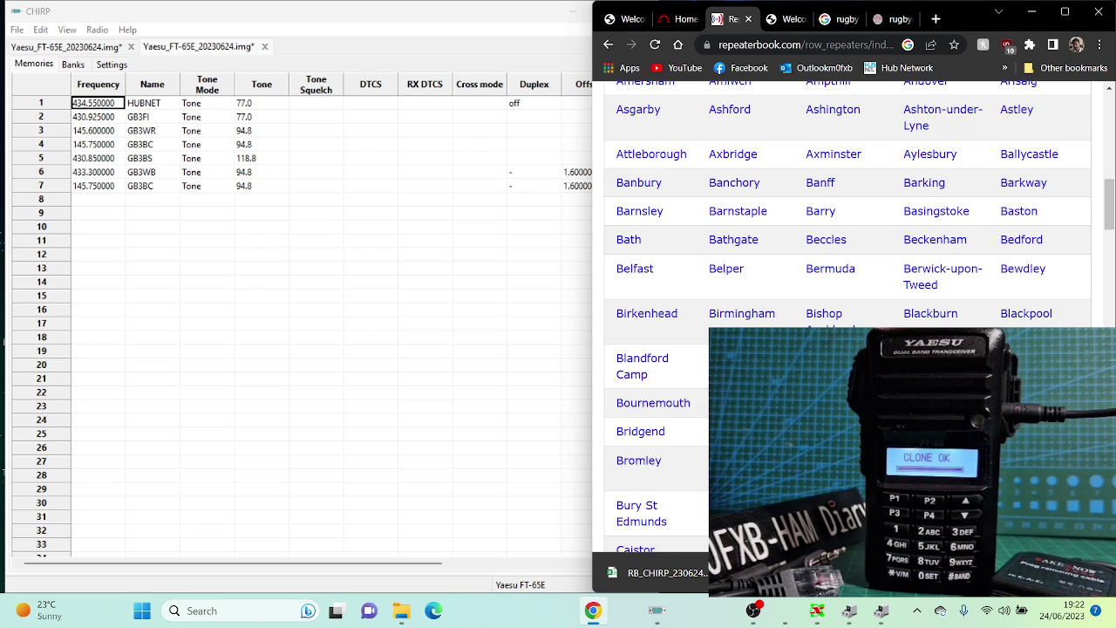
scroll(741, 239, down, 2)
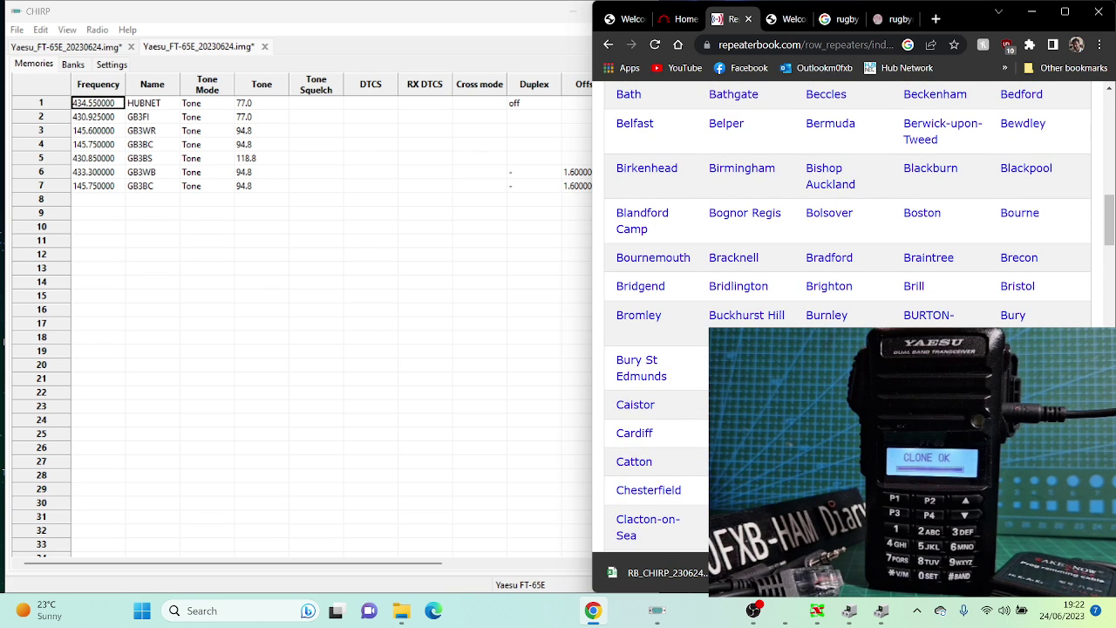
click(1026, 288)
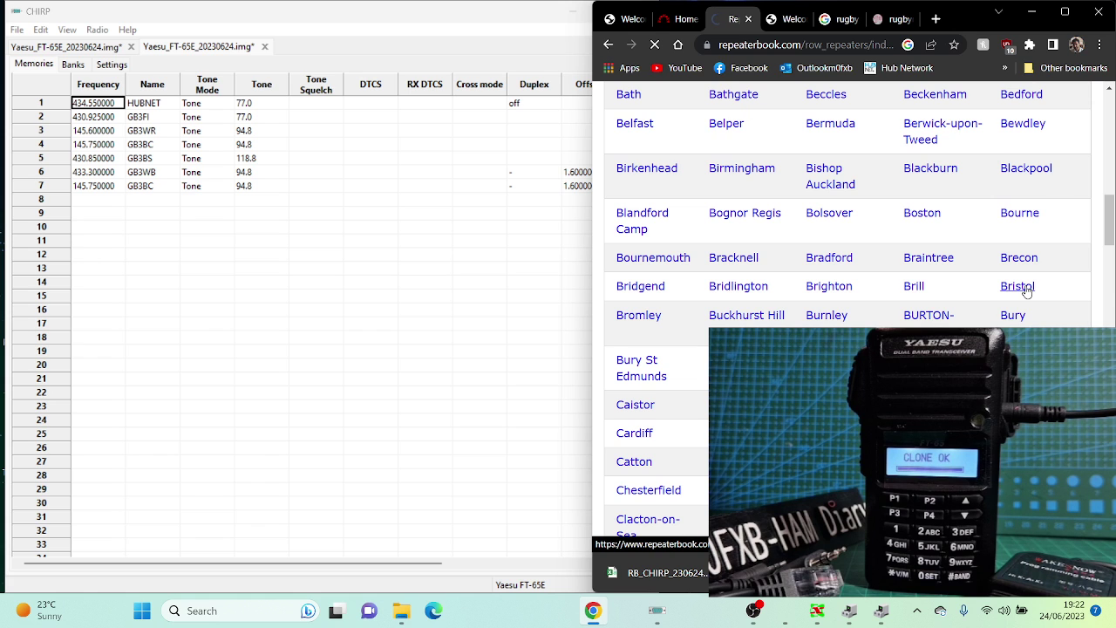
Step: Widen the browser window over CHIRP to show the Bristol repeater table
scroll(1024, 296, down, 3)
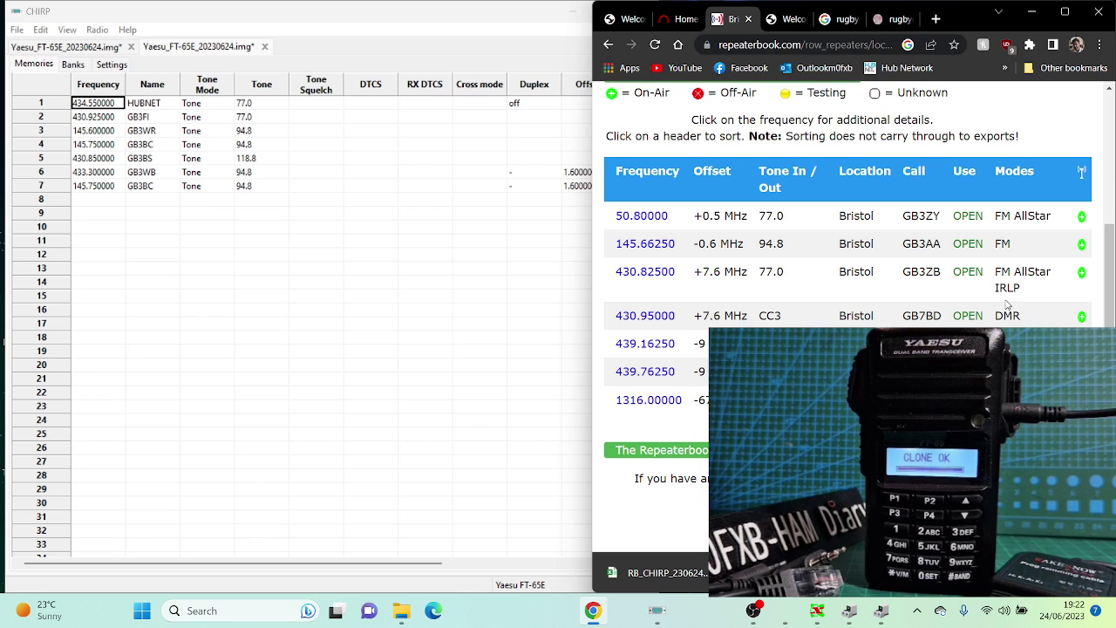
scroll(1007, 301, up, 3)
scroll(959, 299, down, 2)
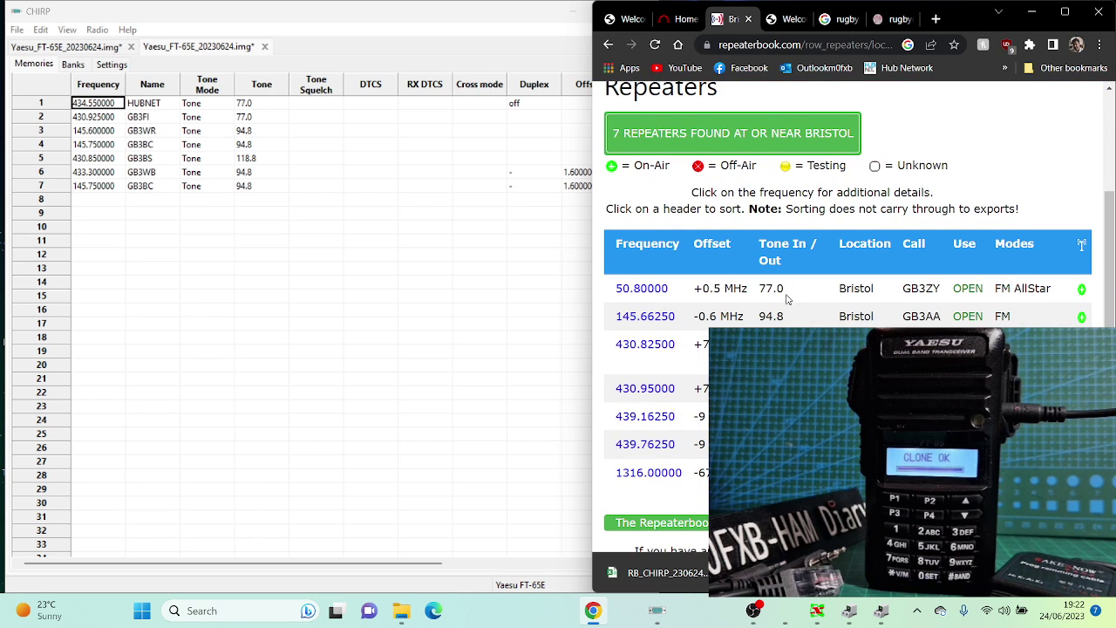
scroll(787, 299, up, 1)
scroll(988, 323, up, 2)
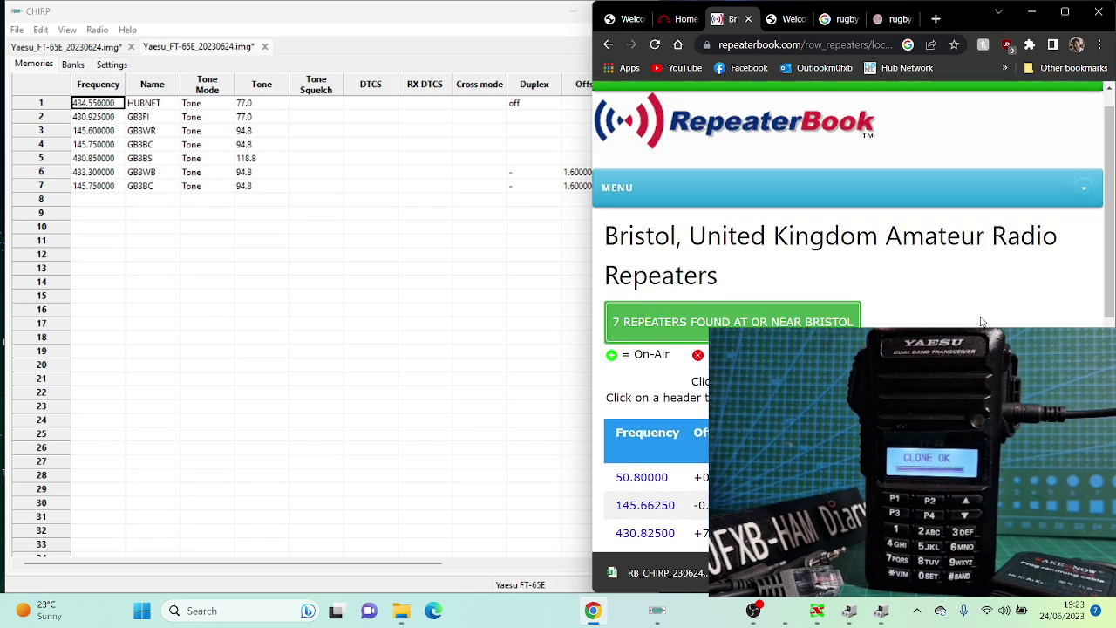
scroll(980, 308, down, 5)
scroll(979, 302, up, 7)
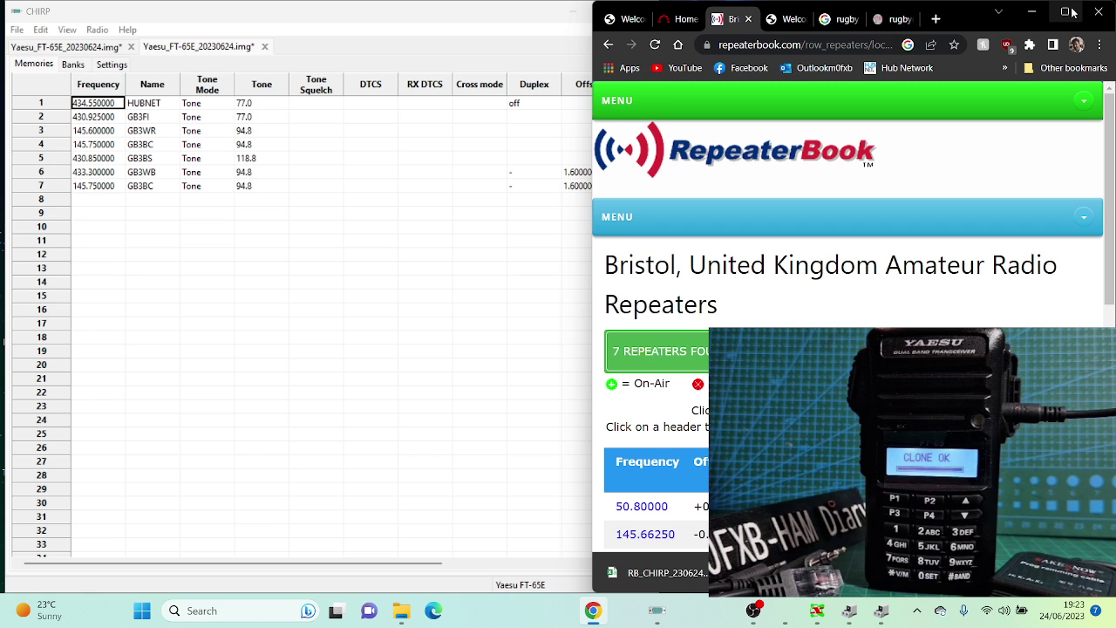
drag(592, 185, 259, 209)
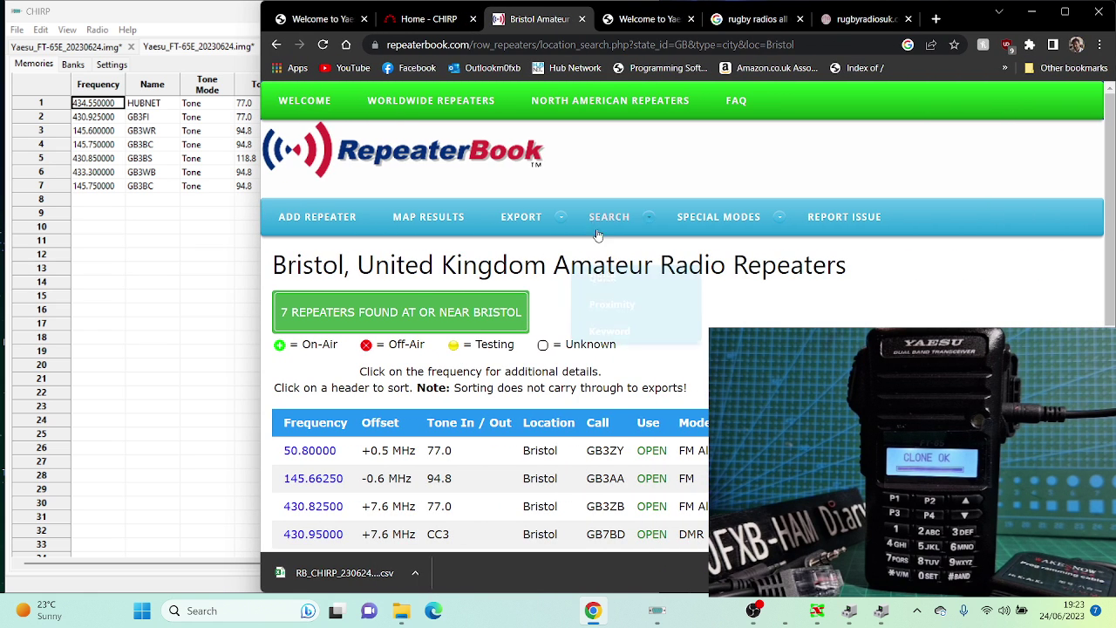
Step: Review the 7 Bristol repeaters and bring up the EXPORT menu
mouse_move(549, 220)
scroll(1082, 306, down, 3)
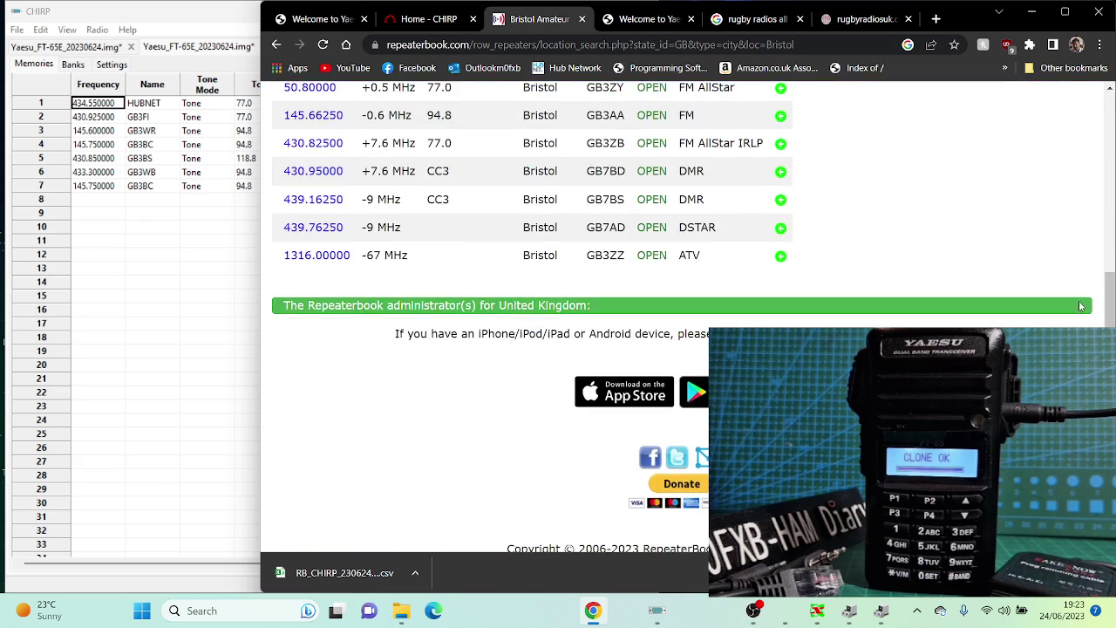
scroll(1057, 314, up, 2)
scroll(1057, 314, down, 2)
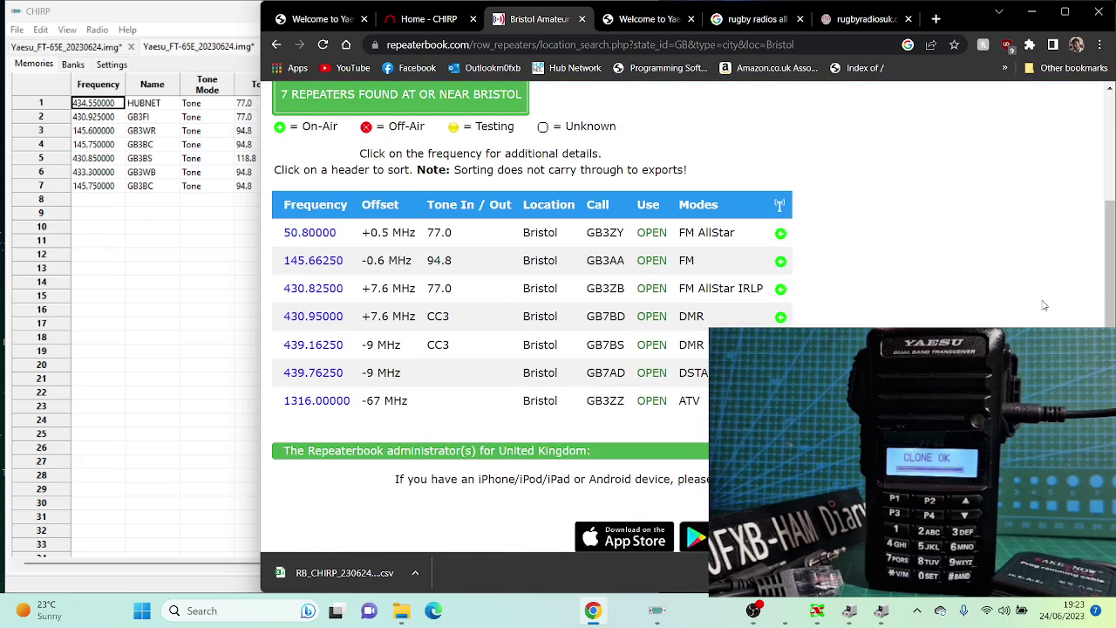
scroll(1044, 302, up, 2)
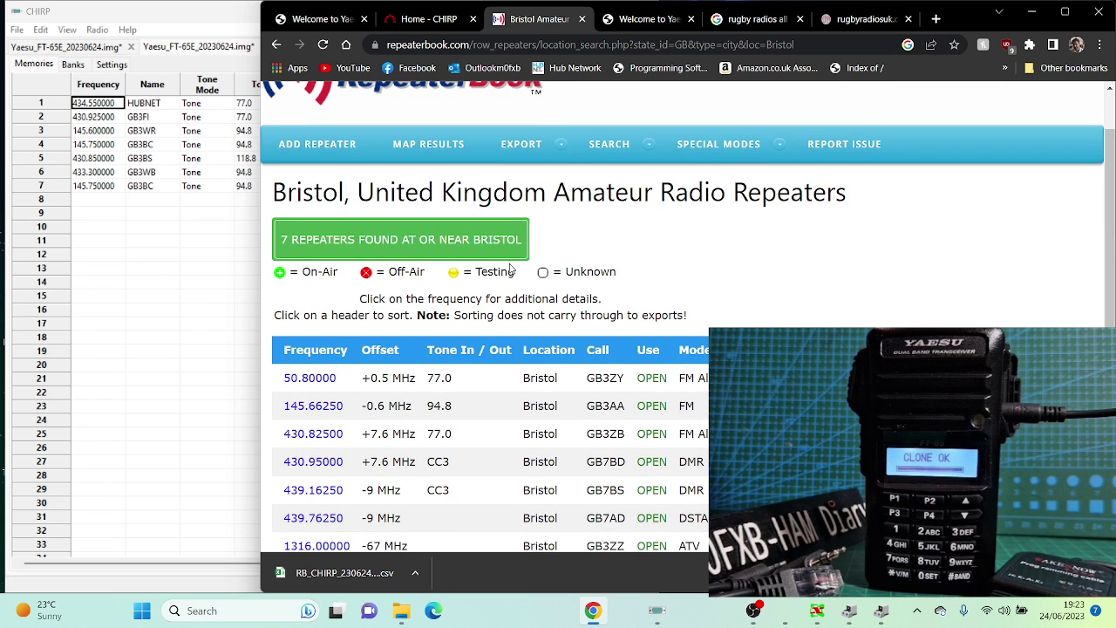
scroll(786, 251, down, 3)
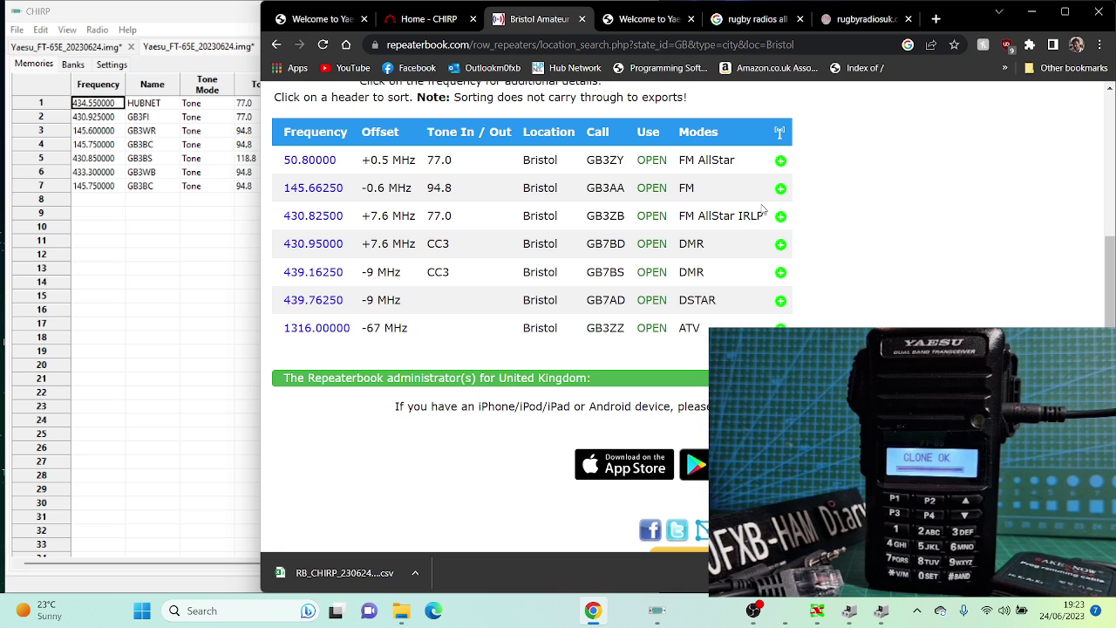
scroll(985, 253, up, 5)
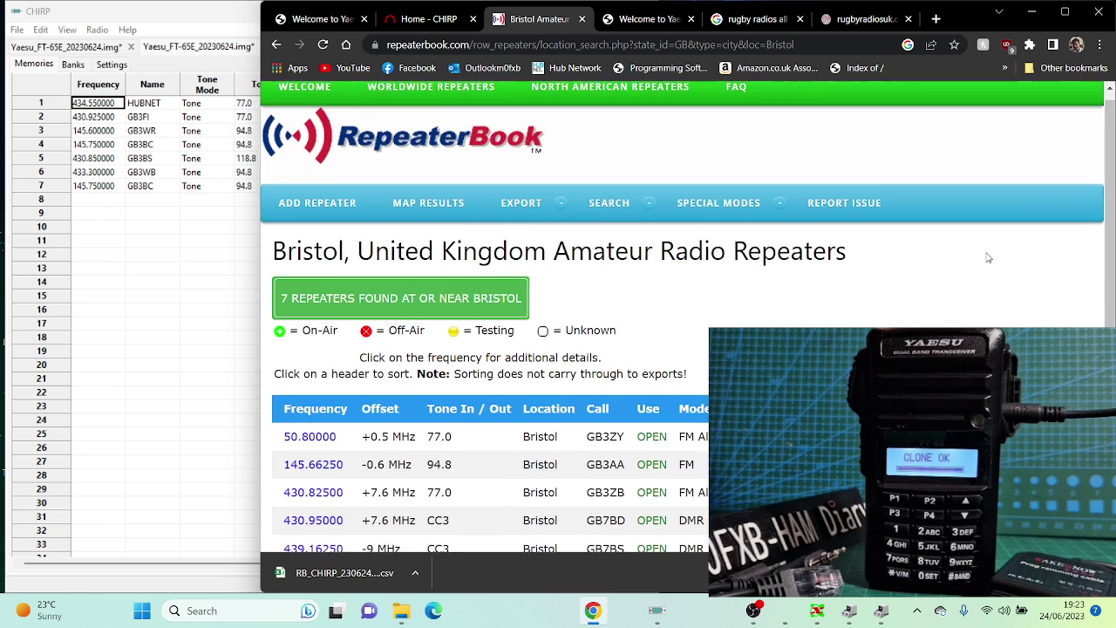
scroll(985, 255, down, 2)
mouse_move(510, 142)
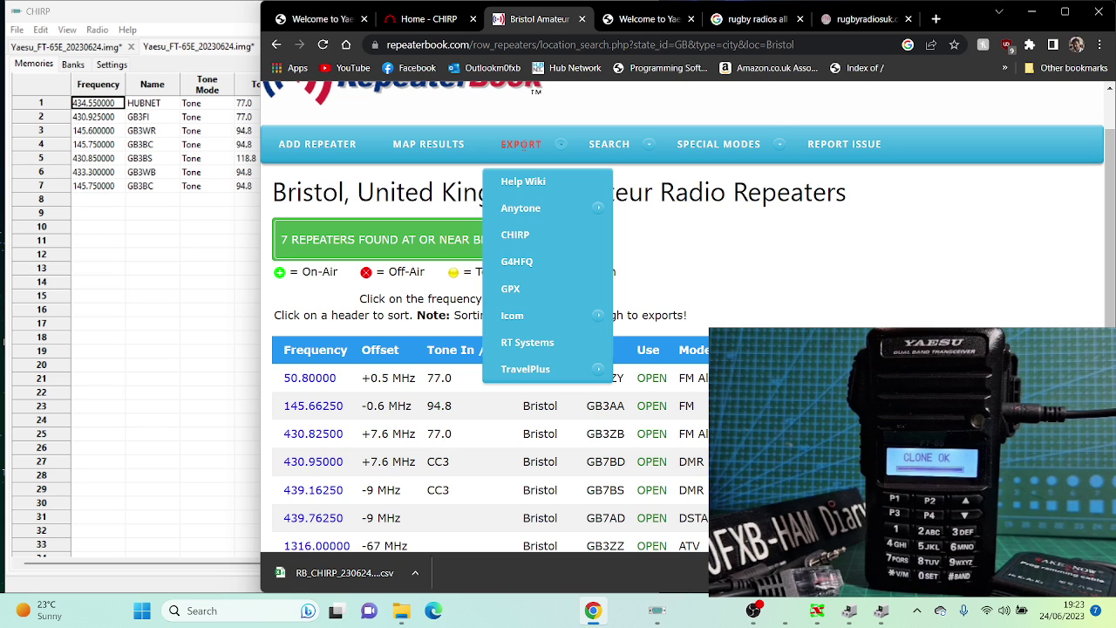
Step: Download a CHIRP CSV with Call Sign plus Frequency names, sorted by Frequency, second sort None
click(534, 244)
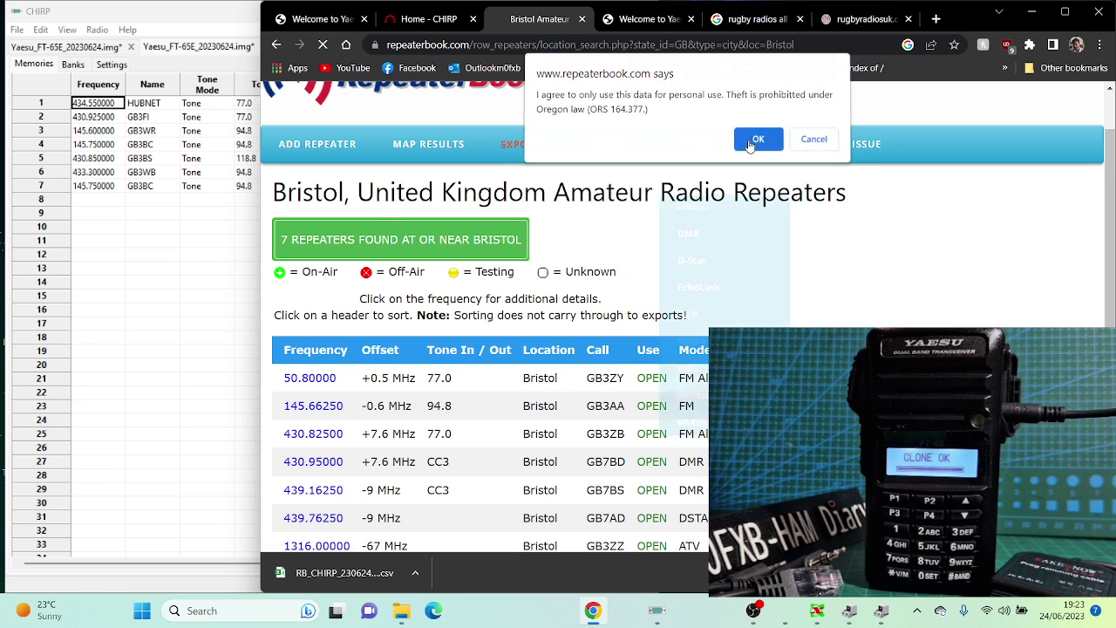
click(756, 142)
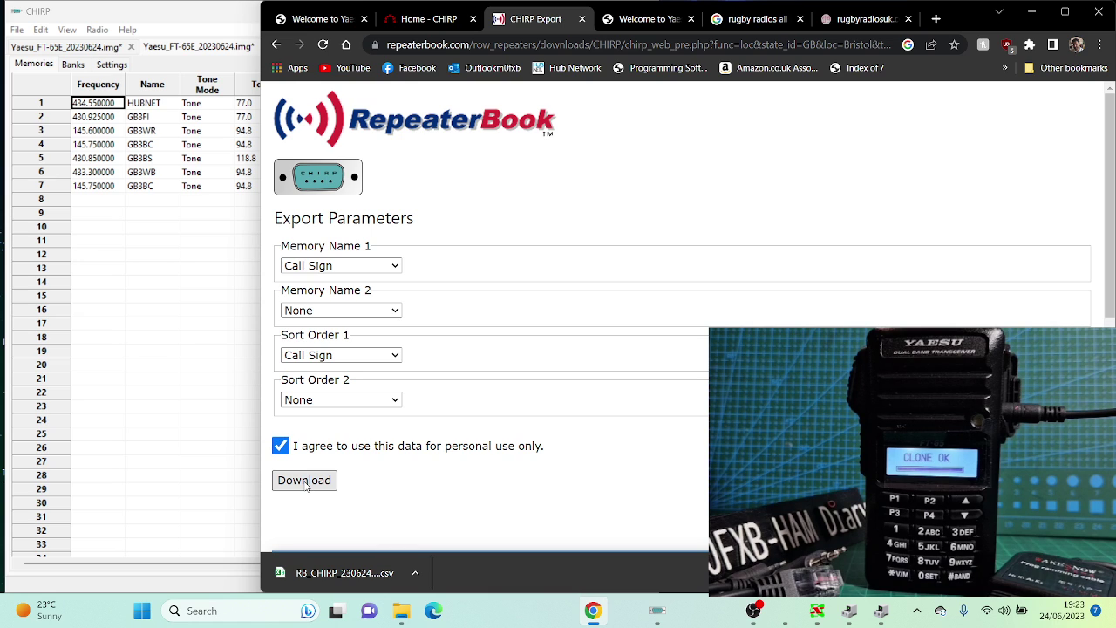
click(395, 312)
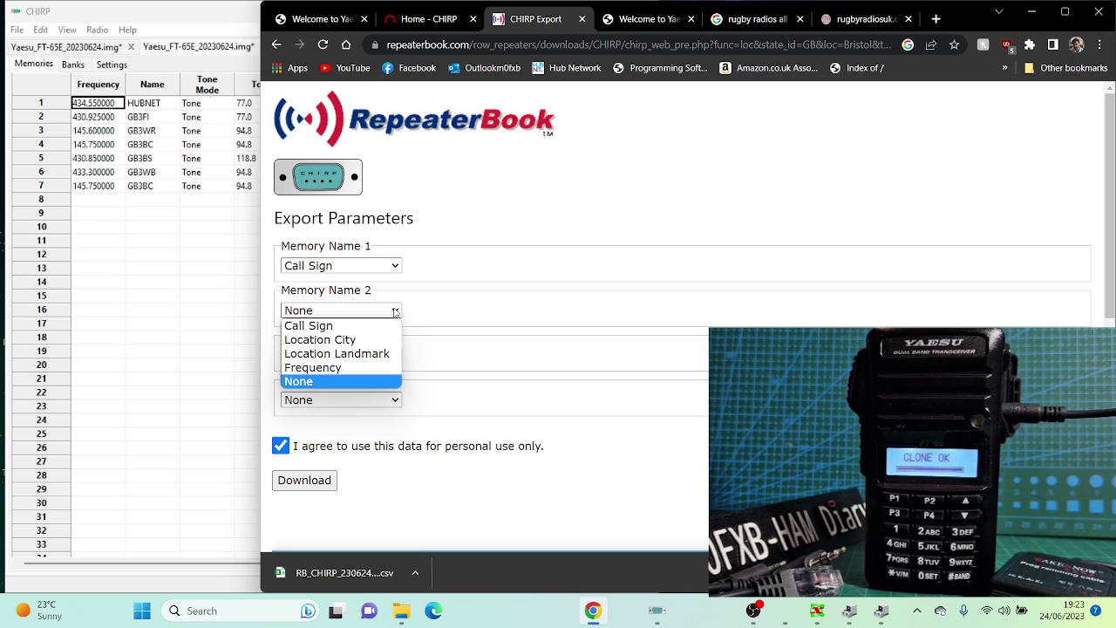
click(331, 368)
click(395, 355)
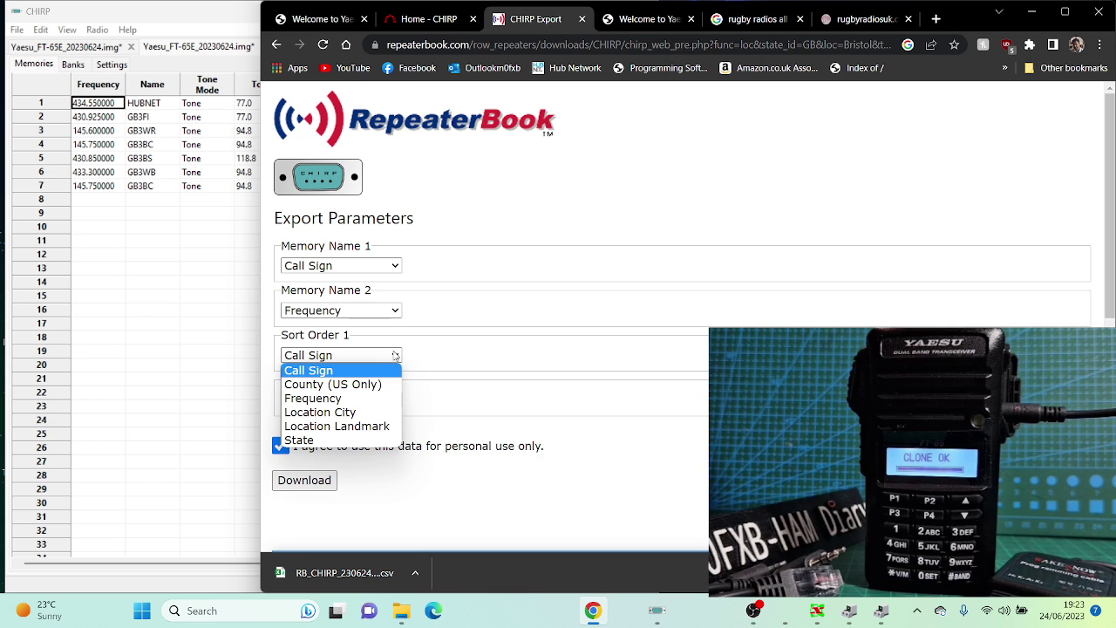
click(342, 398)
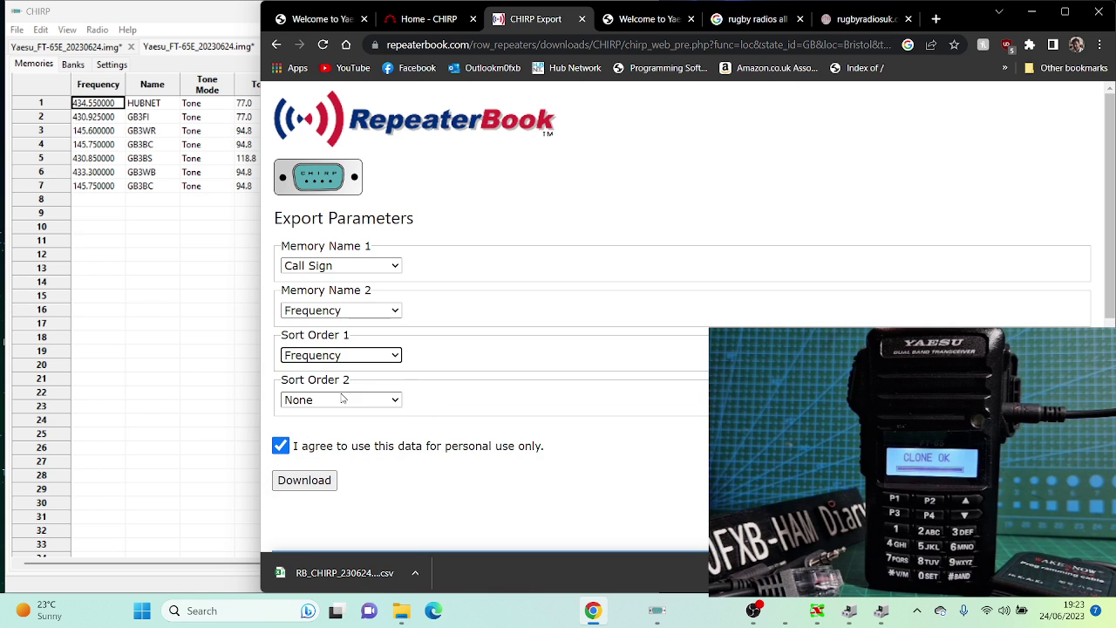
click(393, 402)
click(394, 403)
click(317, 481)
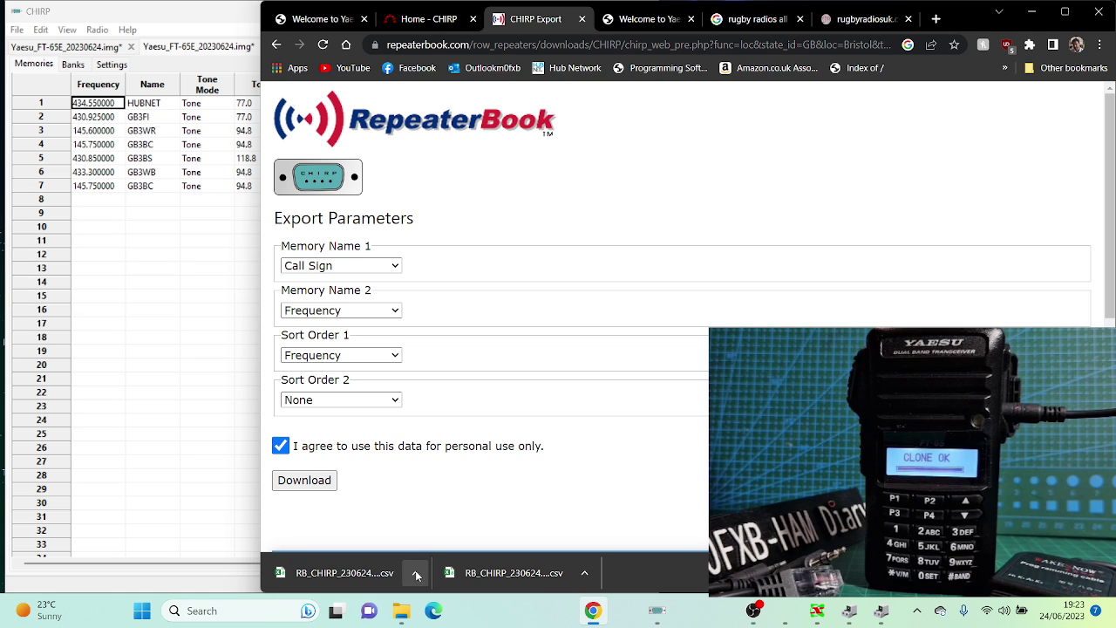
Step: Open RB_CHIRP_2306241323.csv from Downloads in CHIRP via File > Open
click(192, 312)
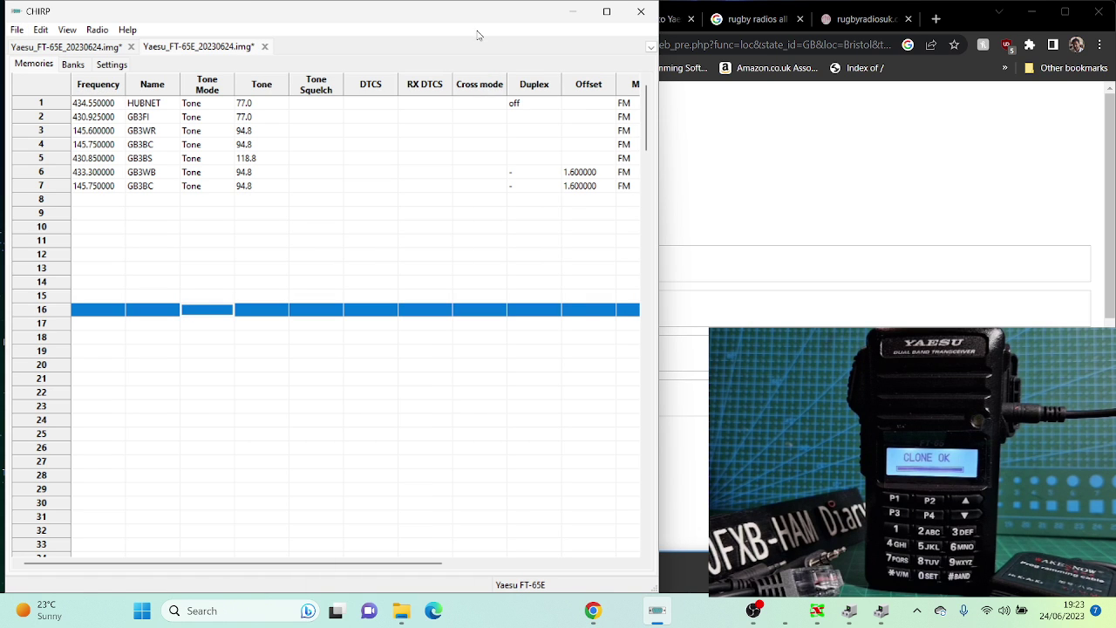
mouse_move(458, 11)
mouse_down()
mouse_move(580, 11)
mouse_move(452, 9)
mouse_move(462, 11)
mouse_up()
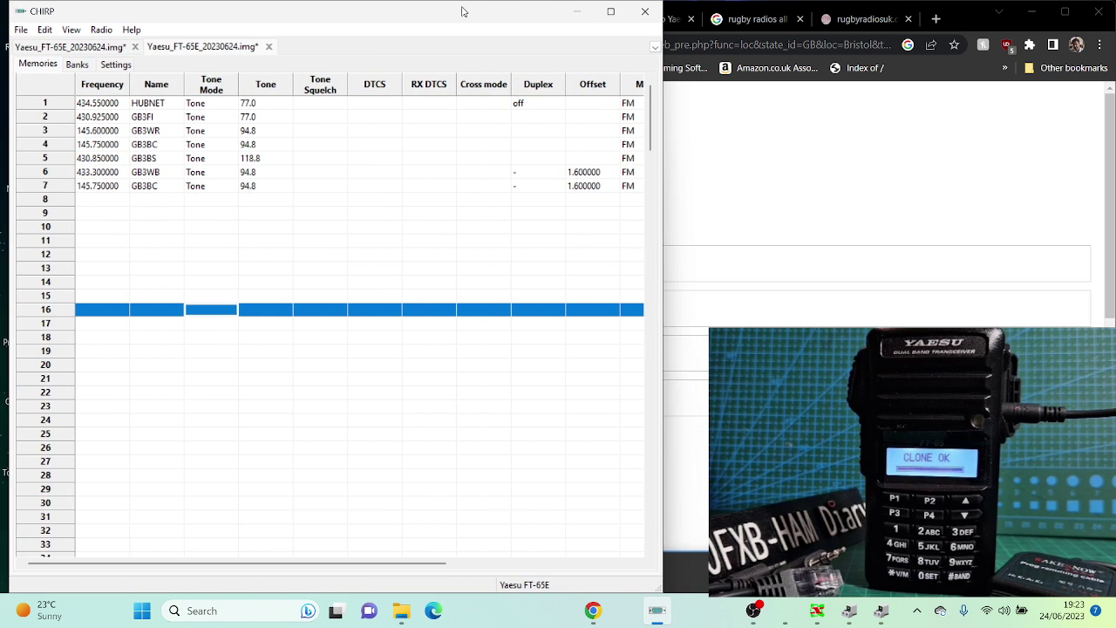
click(22, 32)
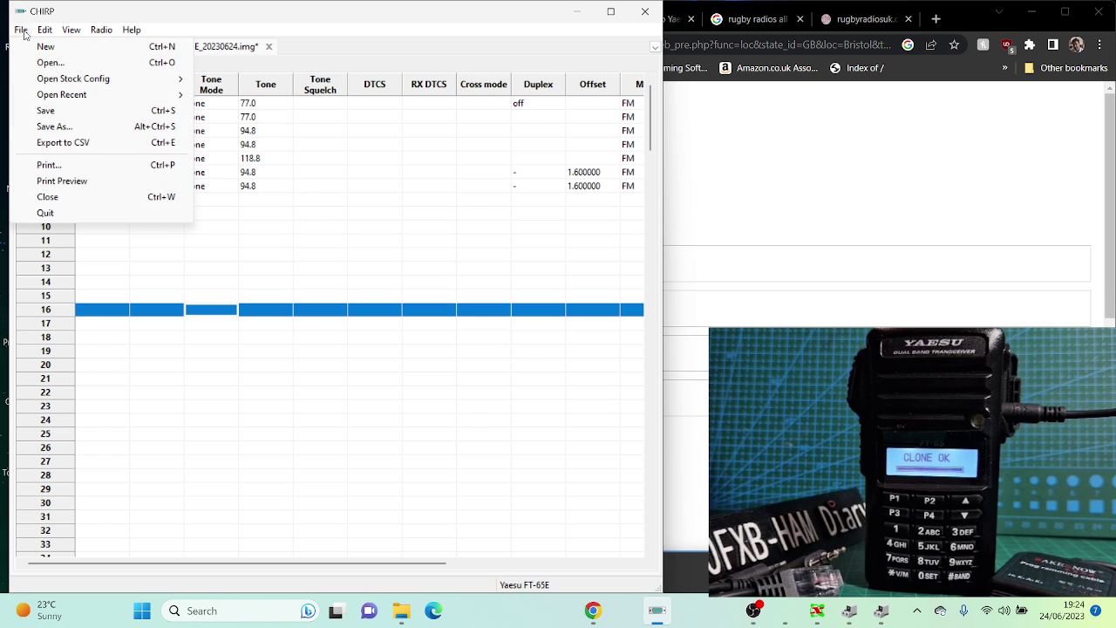
click(51, 63)
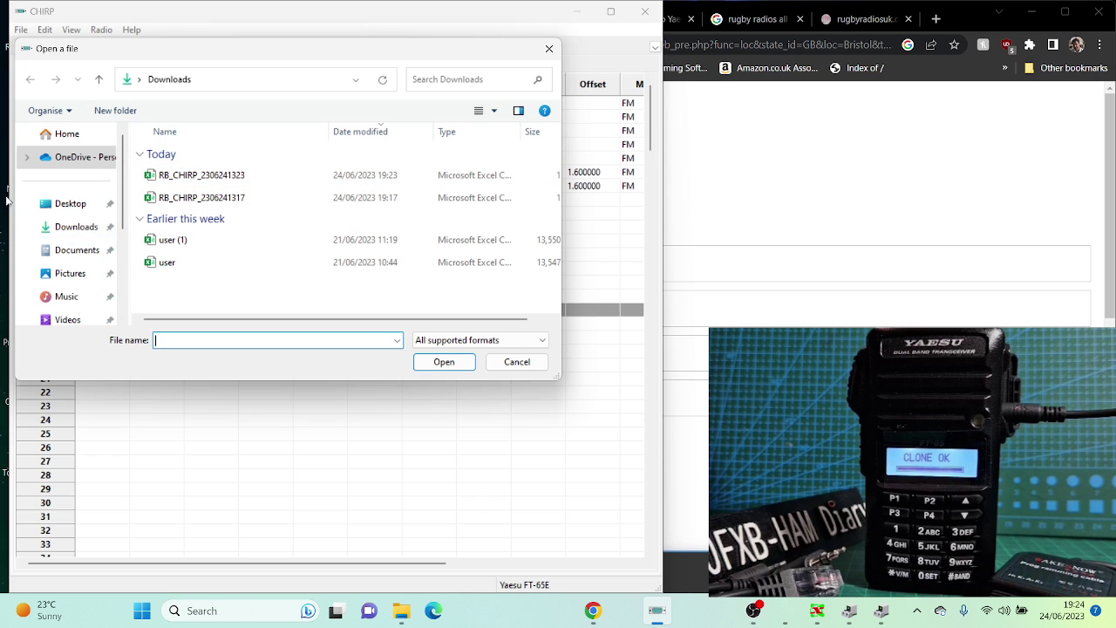
double_click(200, 175)
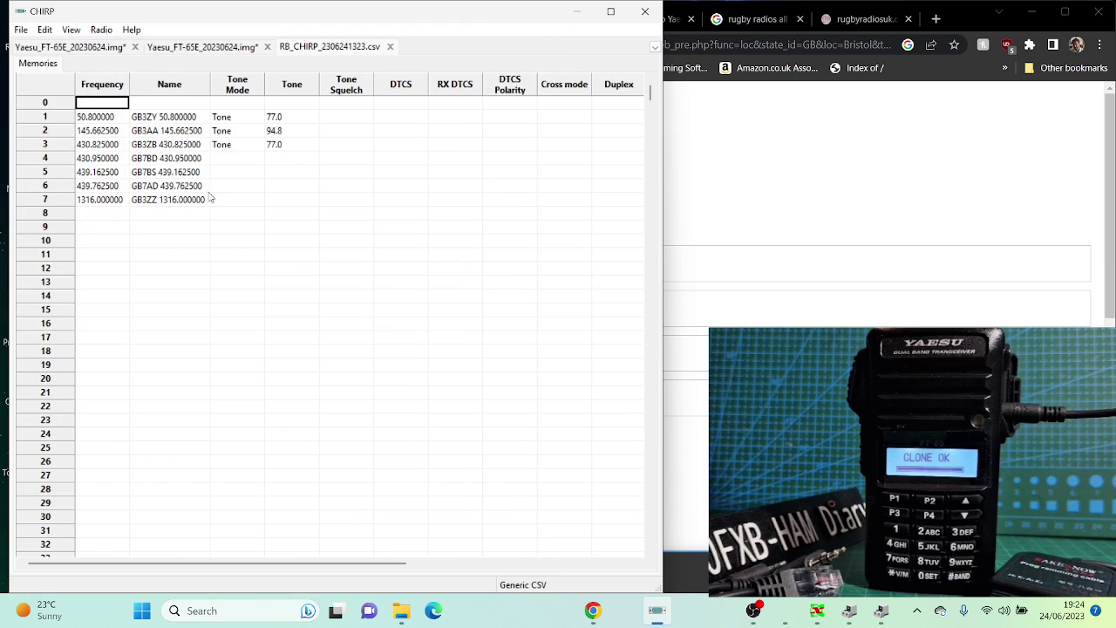
Step: Compare both FT-65E images against the CSV repeater list, ending on the first image
click(93, 51)
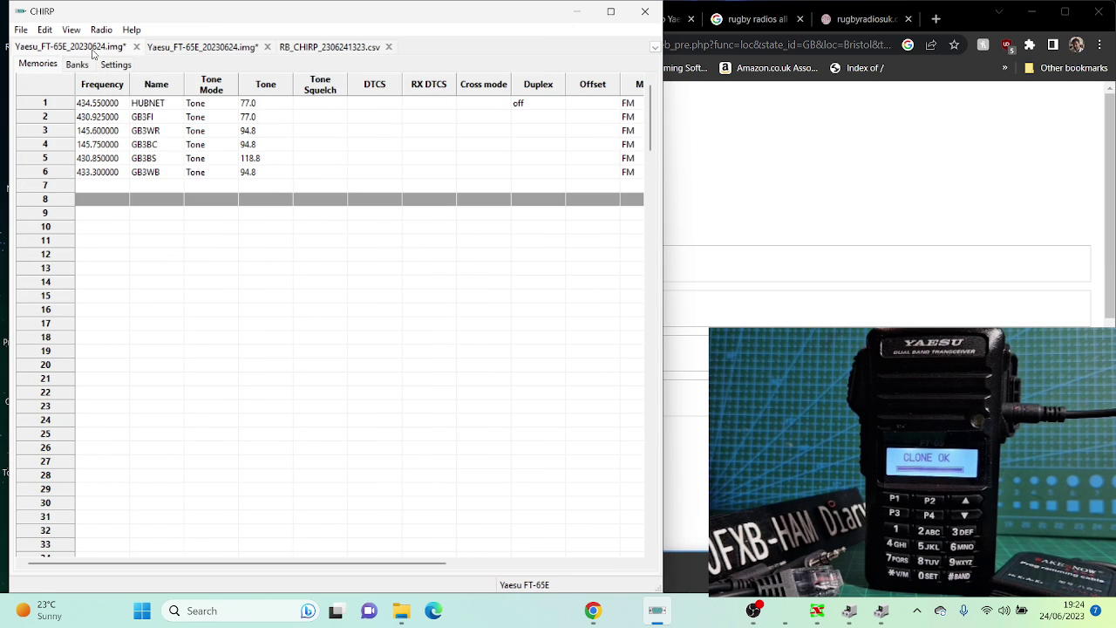
click(199, 51)
click(338, 51)
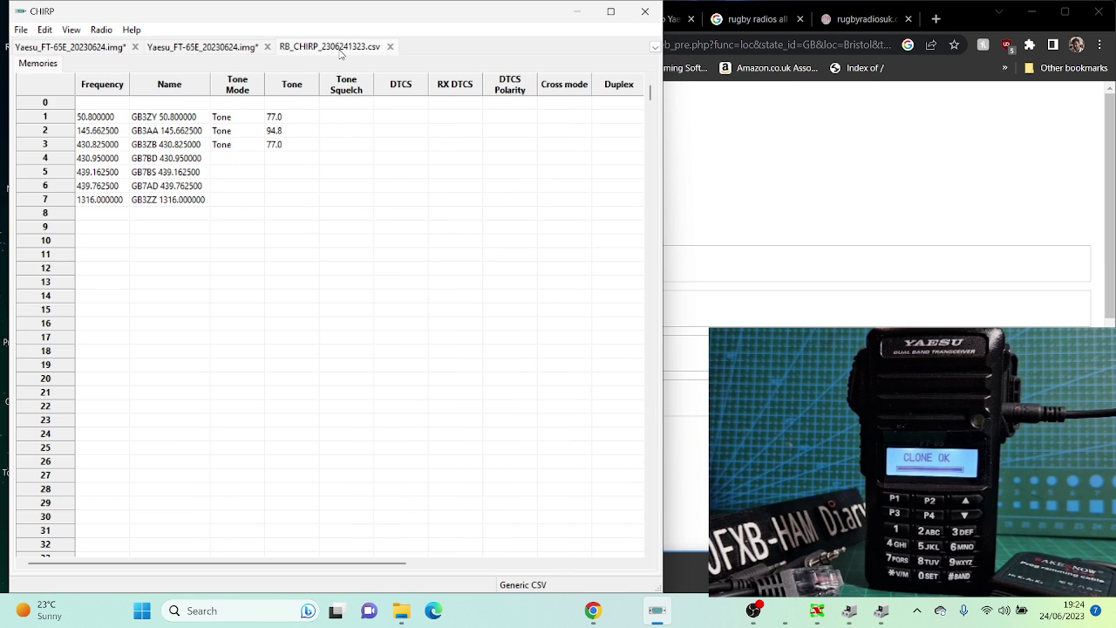
click(218, 52)
click(102, 52)
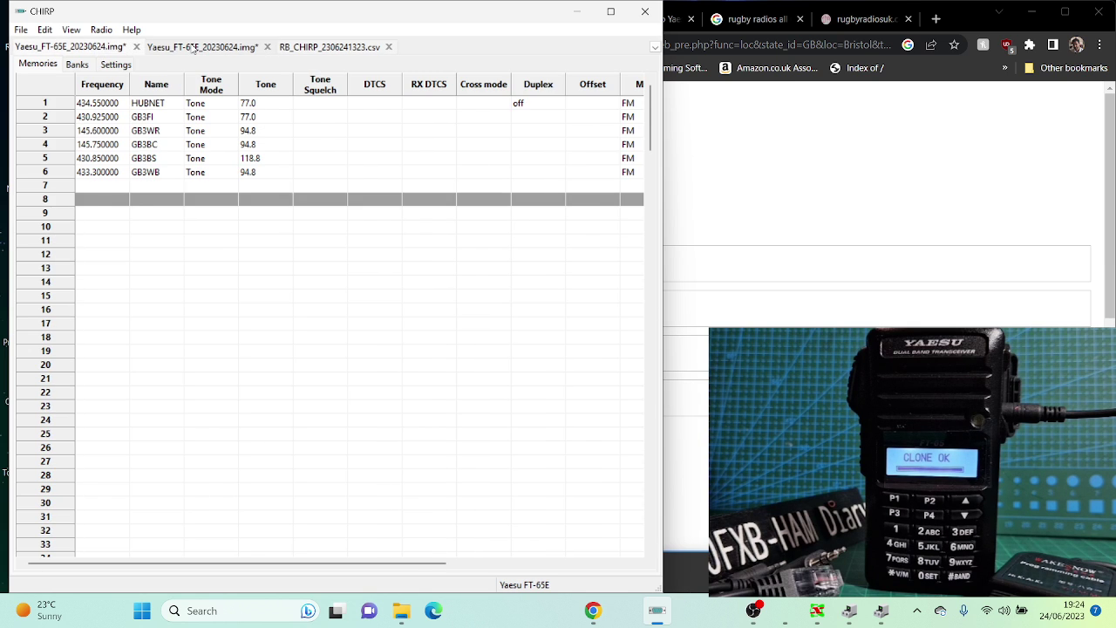
click(192, 49)
click(81, 52)
click(186, 49)
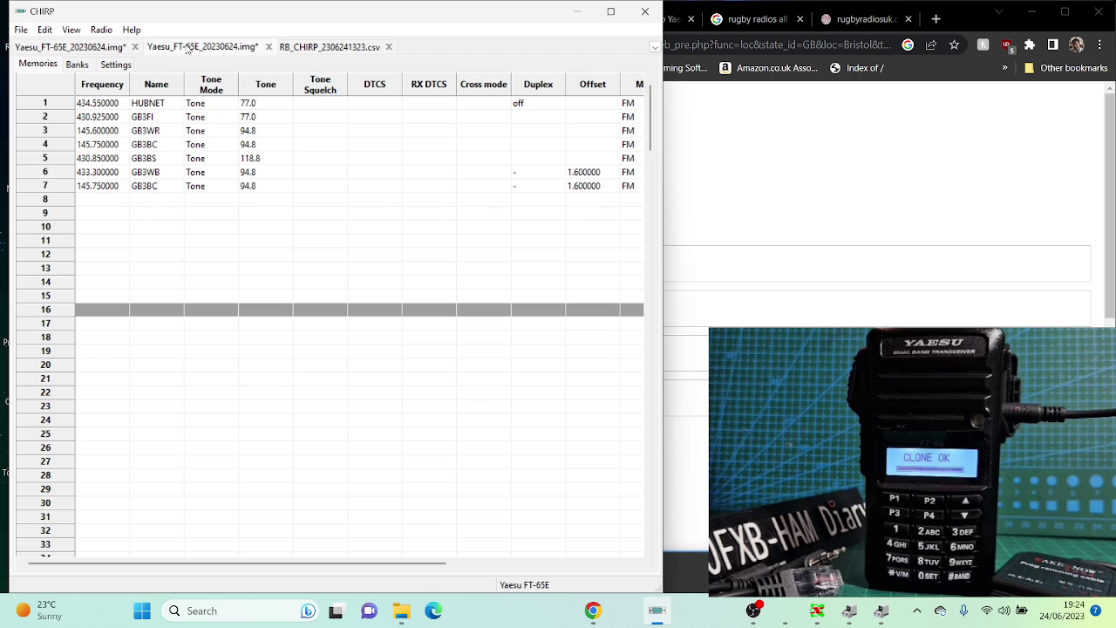
click(340, 48)
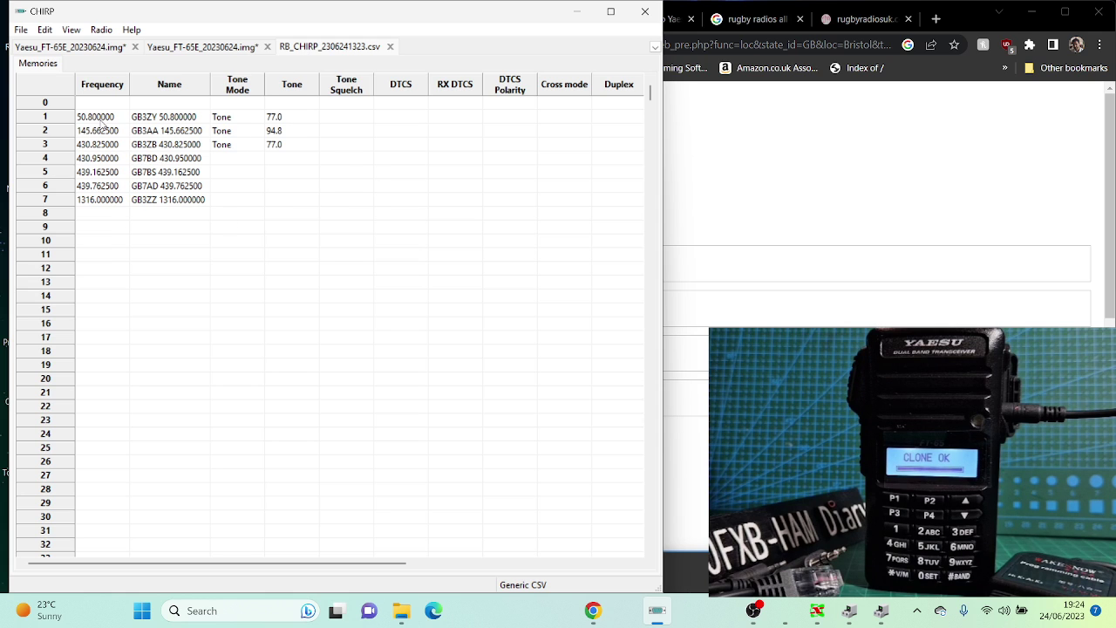
click(80, 50)
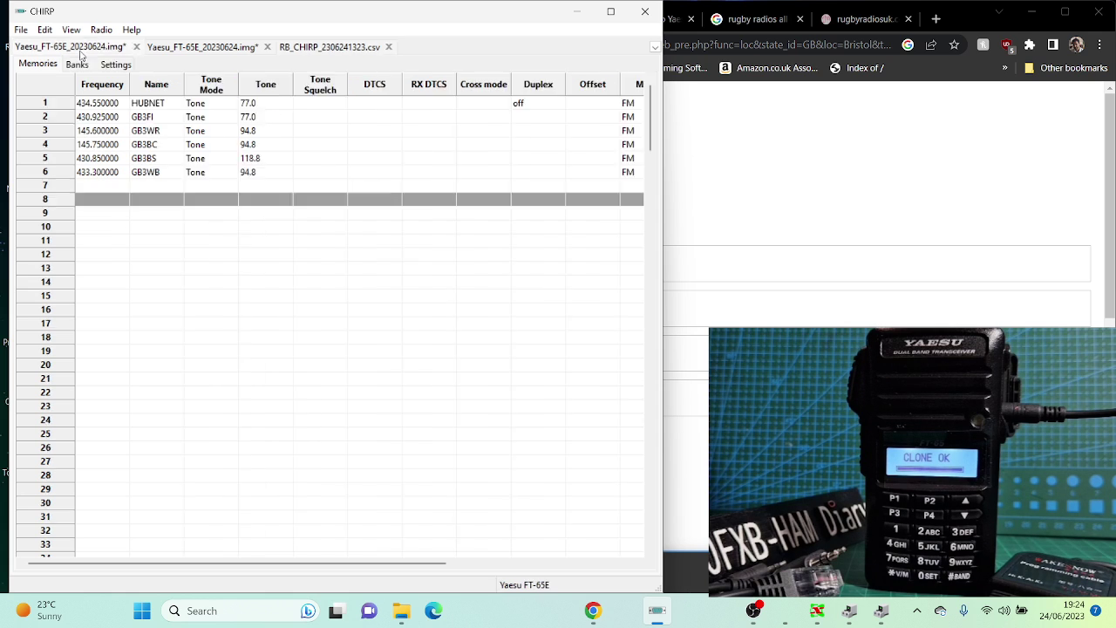
click(325, 49)
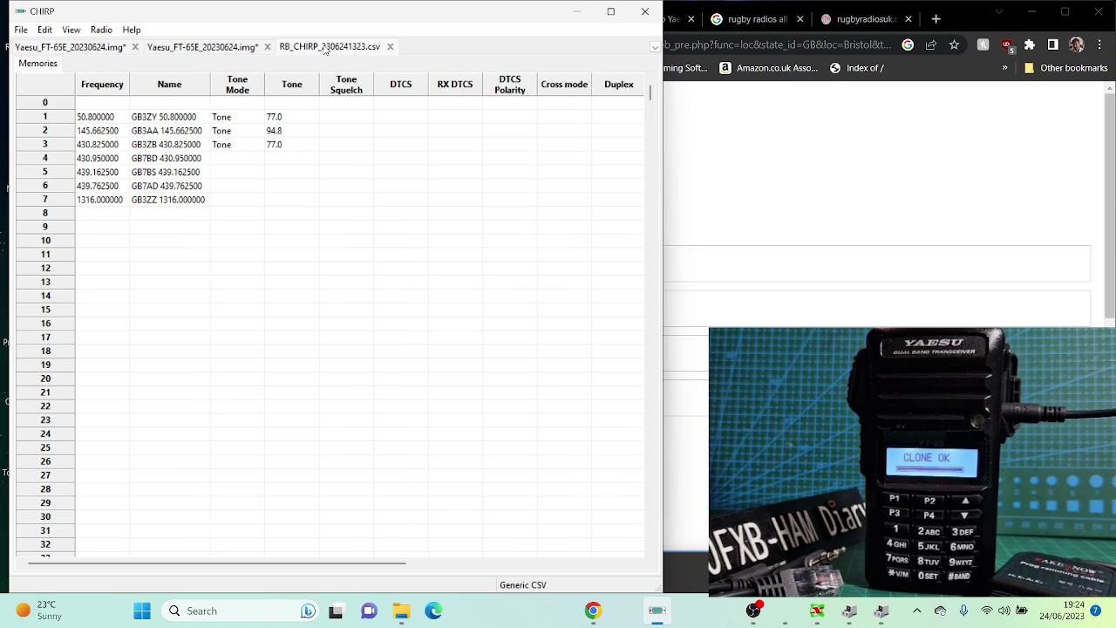
click(54, 49)
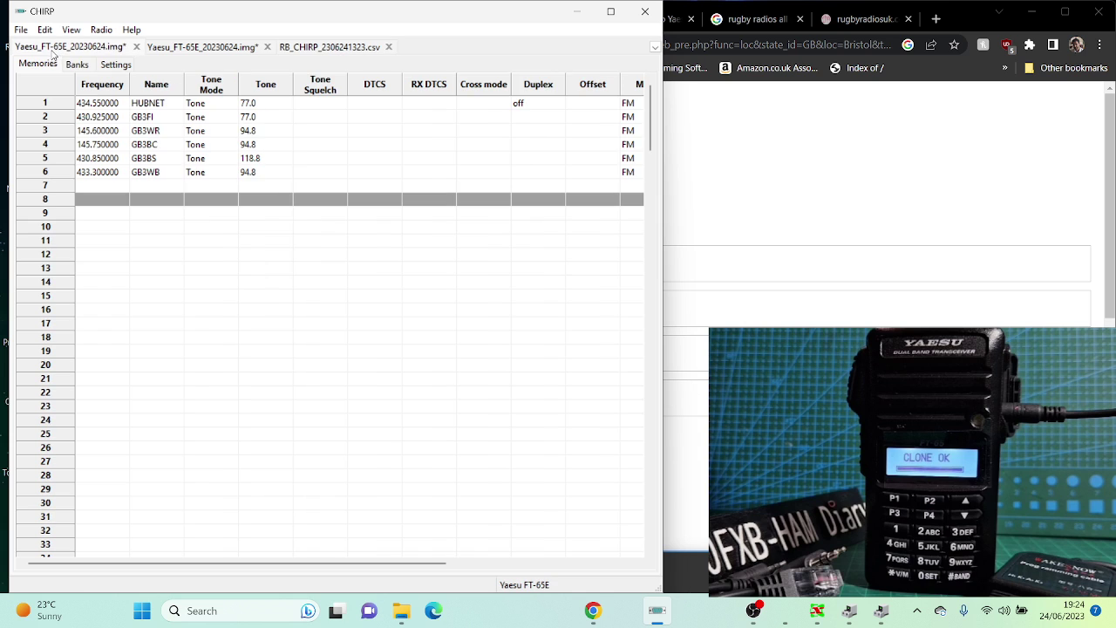
Step: Enter memory 7 with frequency 145.750 and name GB3
click(77, 65)
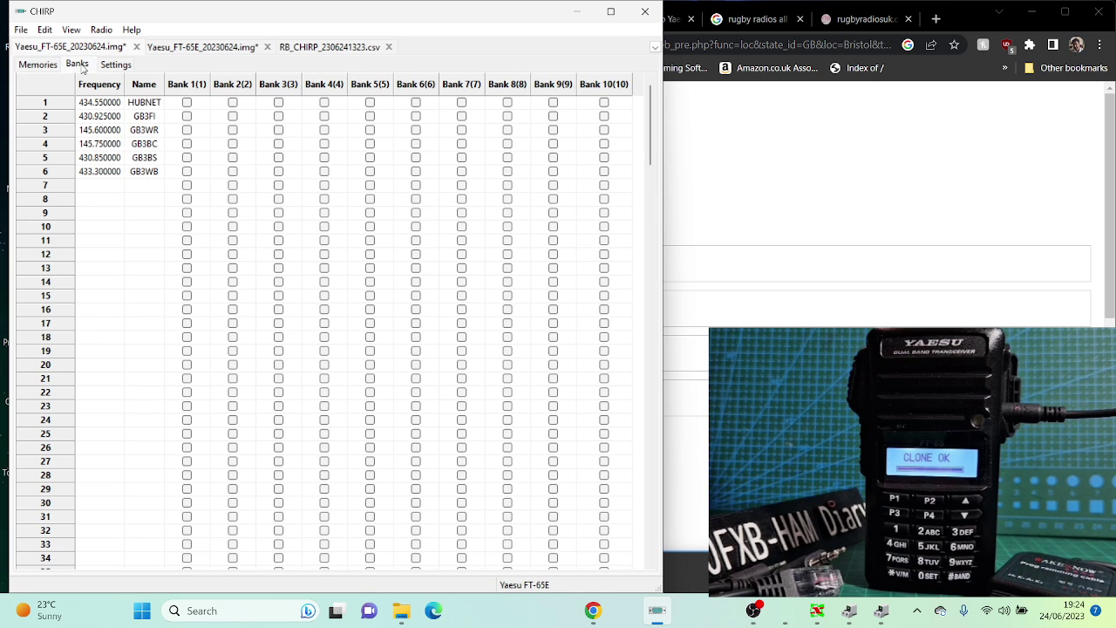
click(38, 64)
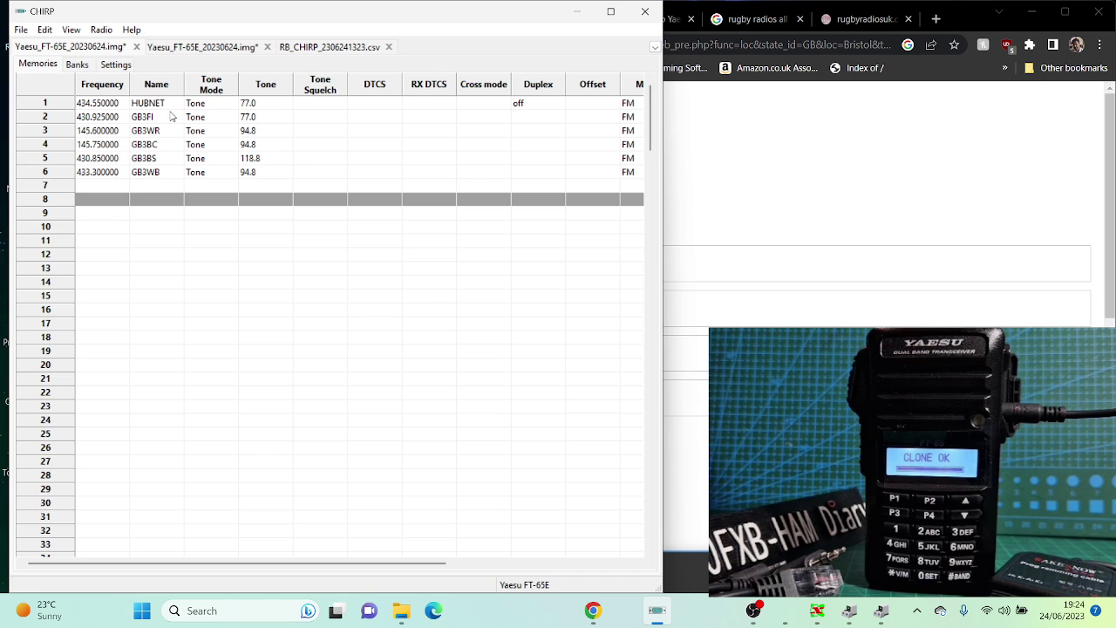
click(103, 186)
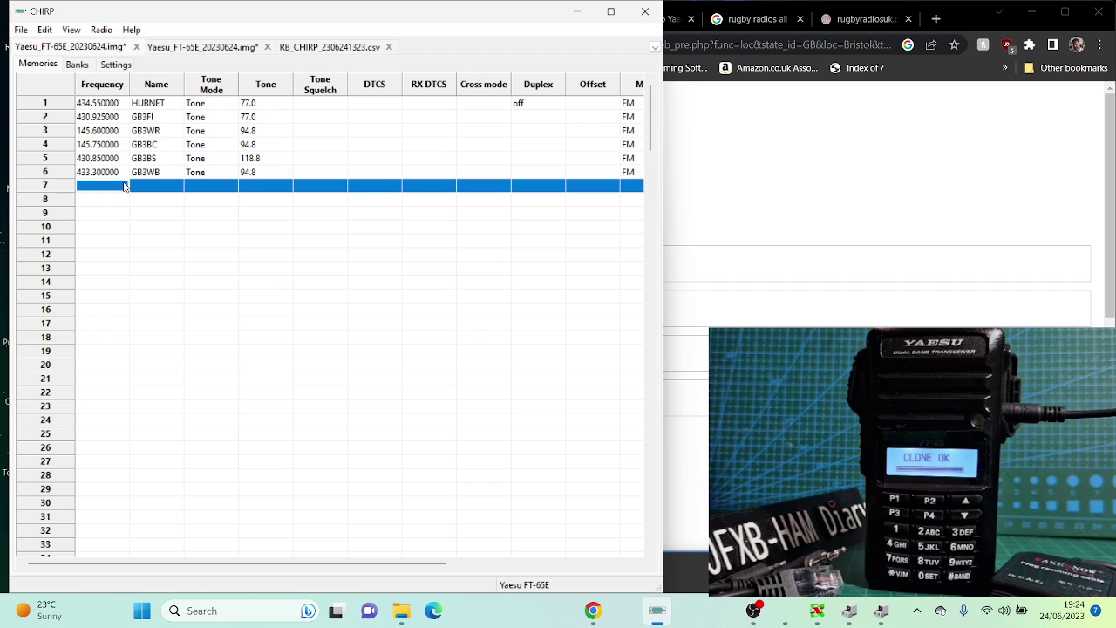
click(124, 186)
text(1)
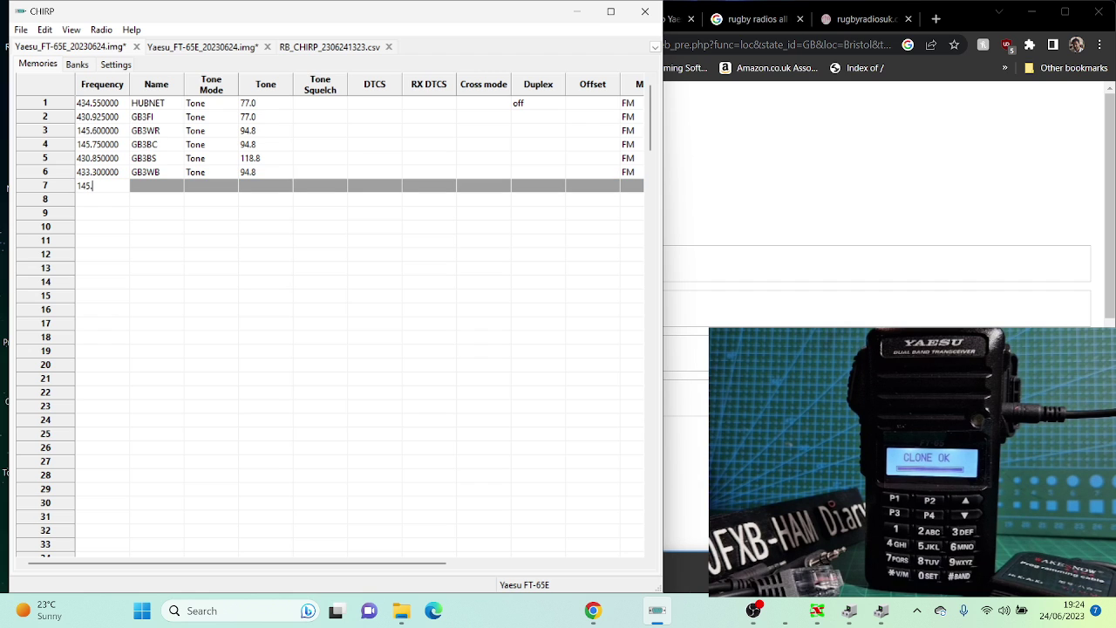
text(45.750)
click(169, 186)
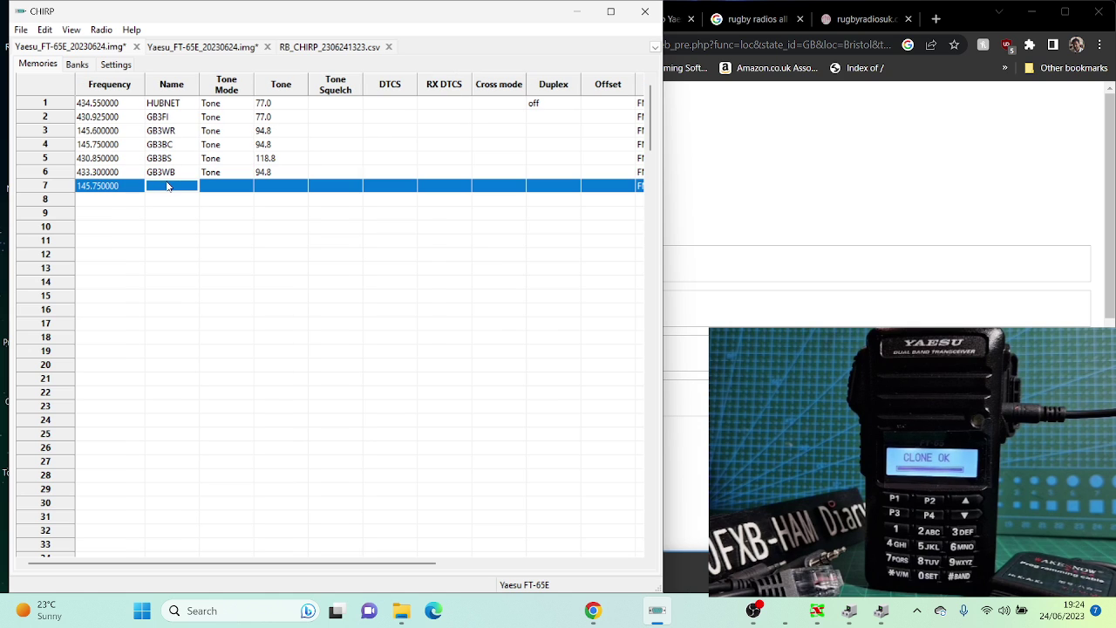
click(168, 186)
text(GB3)
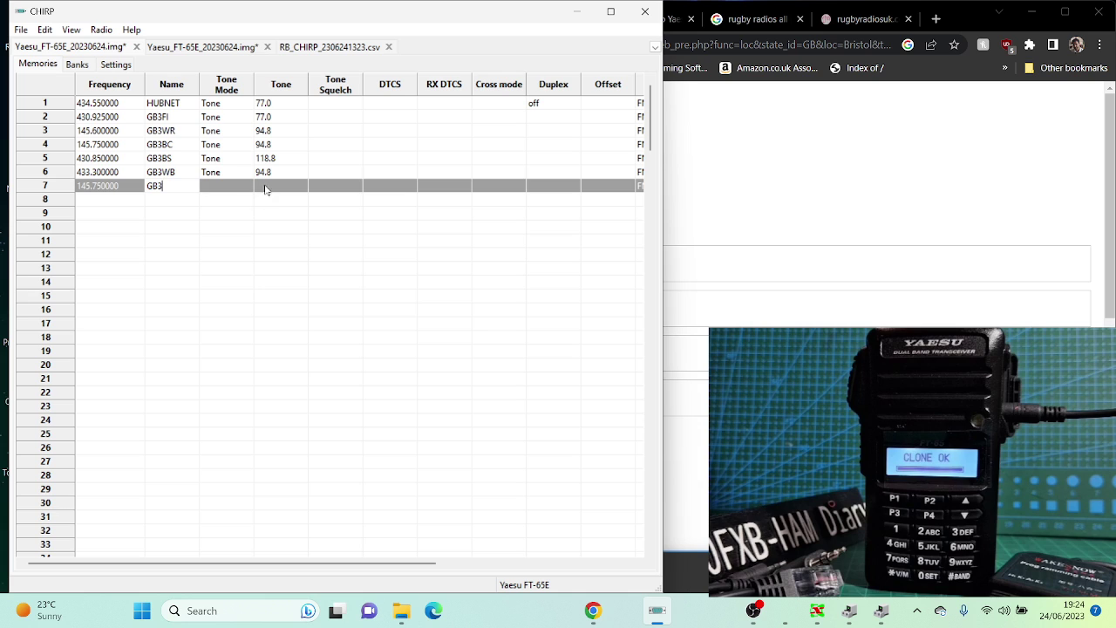
click(241, 186)
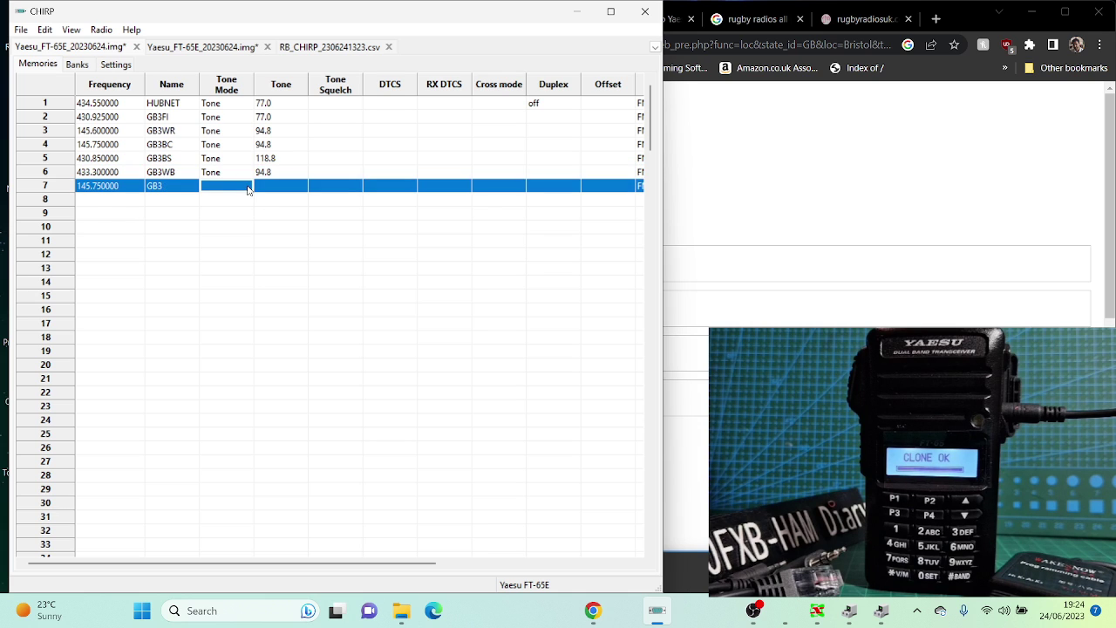
Step: Set memory 7's tone mode to Tone with a 91.5 tone
click(248, 188)
click(227, 213)
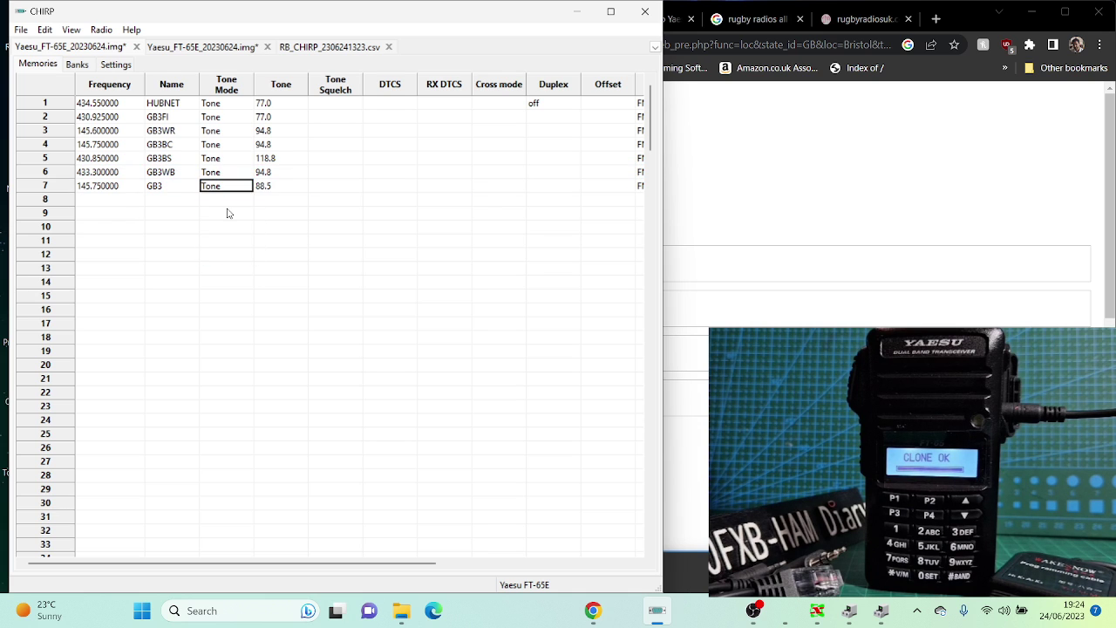
click(298, 188)
click(300, 186)
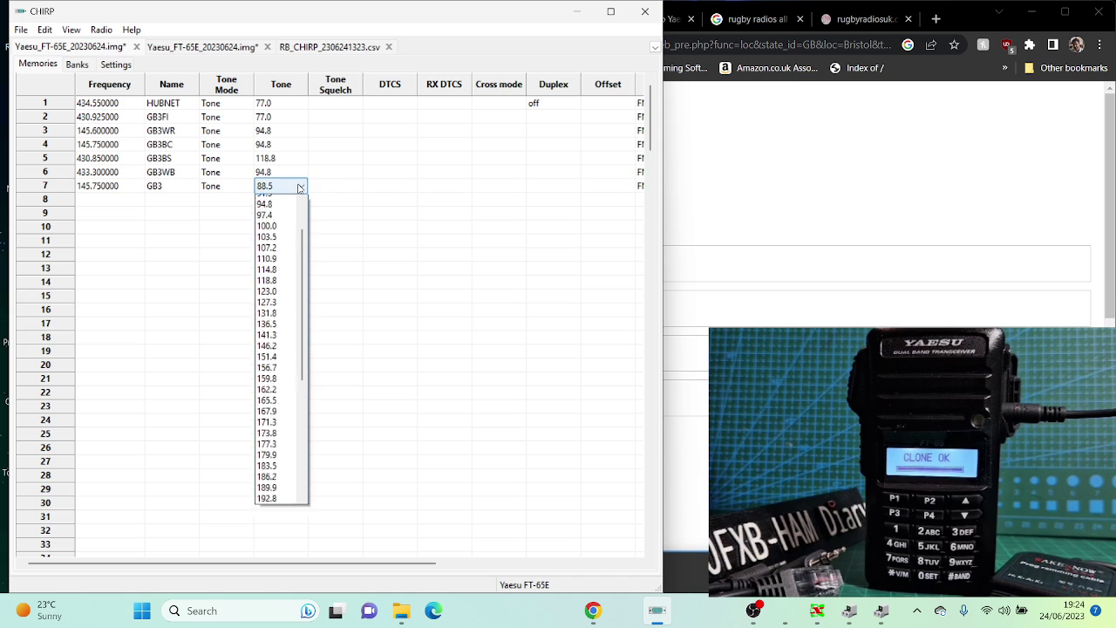
click(284, 212)
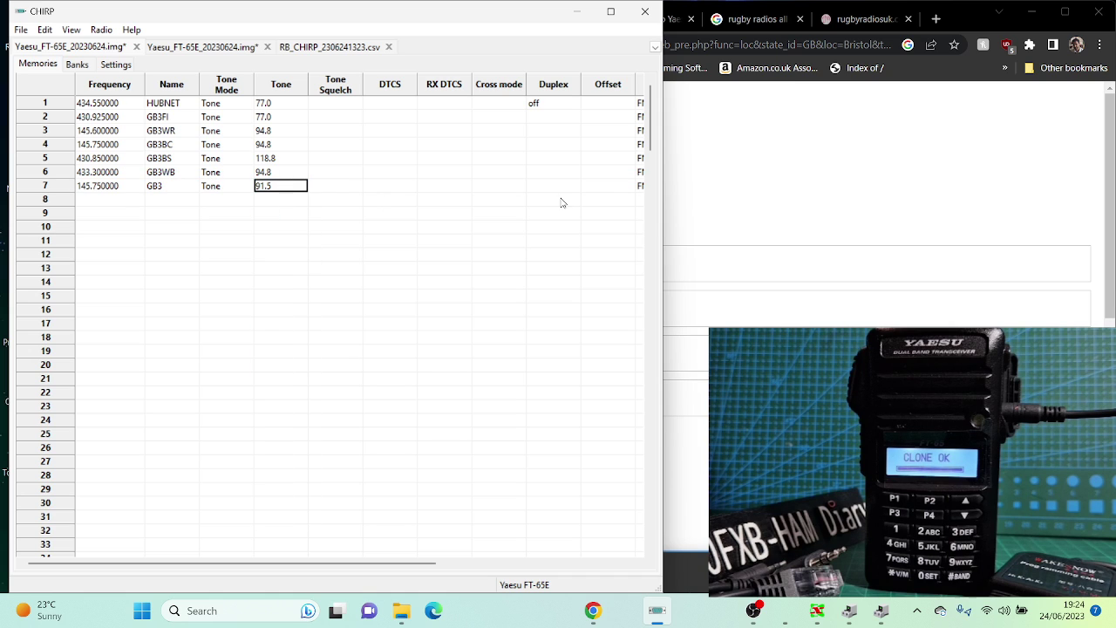
drag(434, 562, 406, 562)
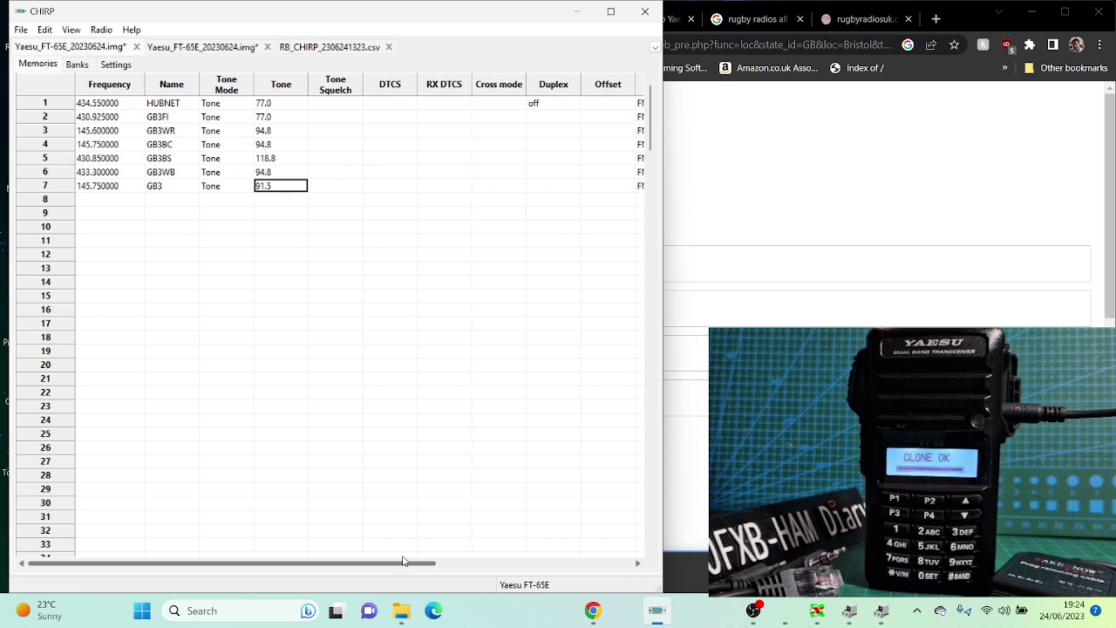
Step: Look over the Radio menu, channel 15 and the second FT-65E image without changes
click(101, 31)
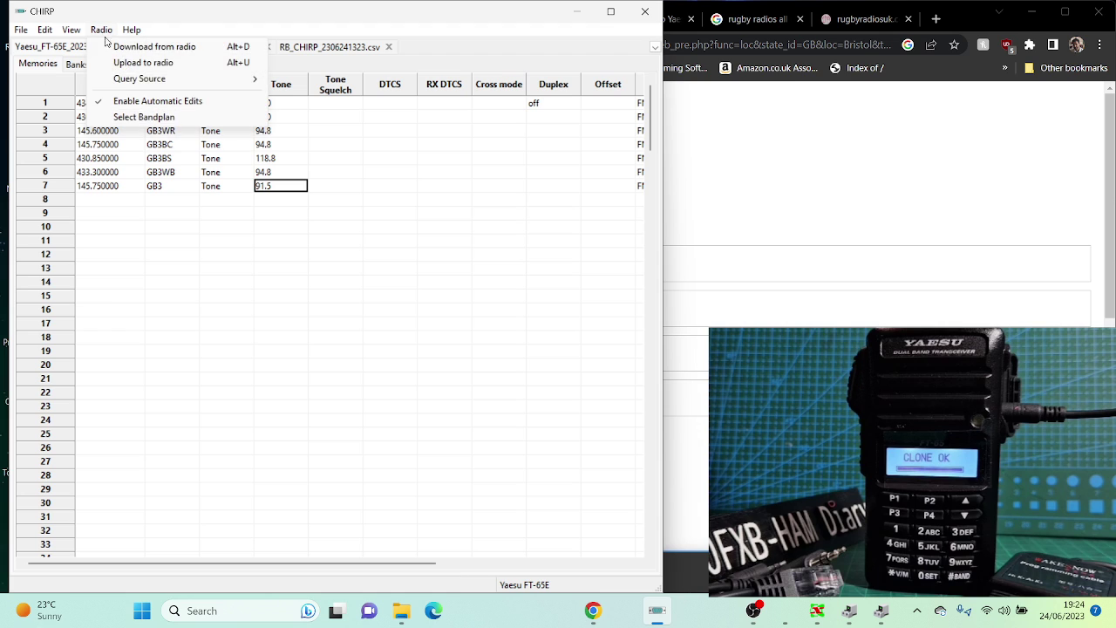
click(289, 304)
click(289, 304)
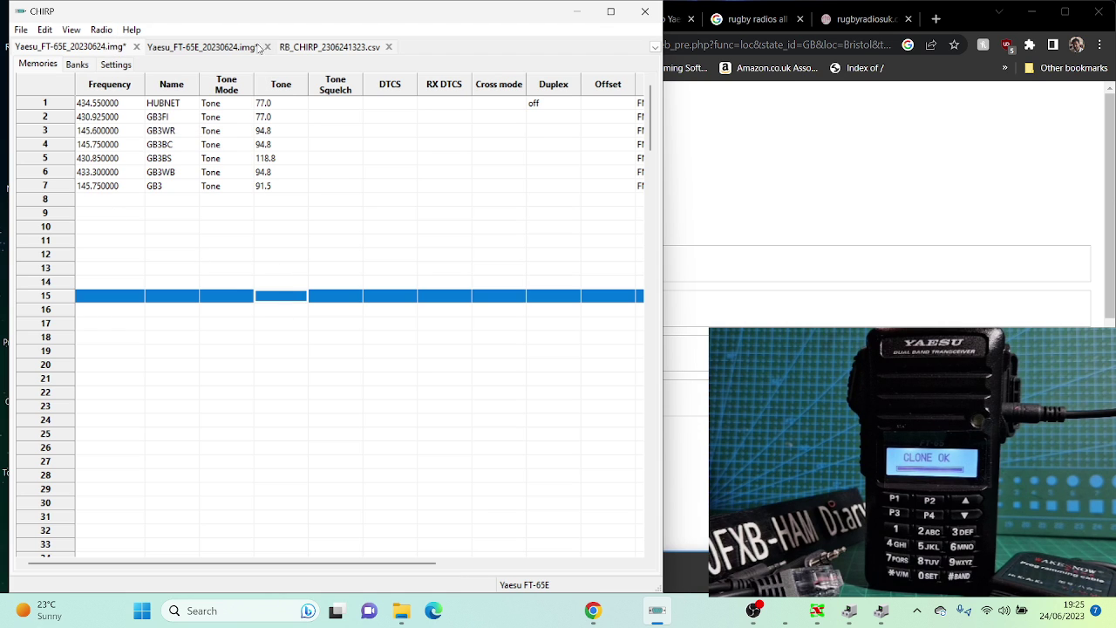
click(202, 48)
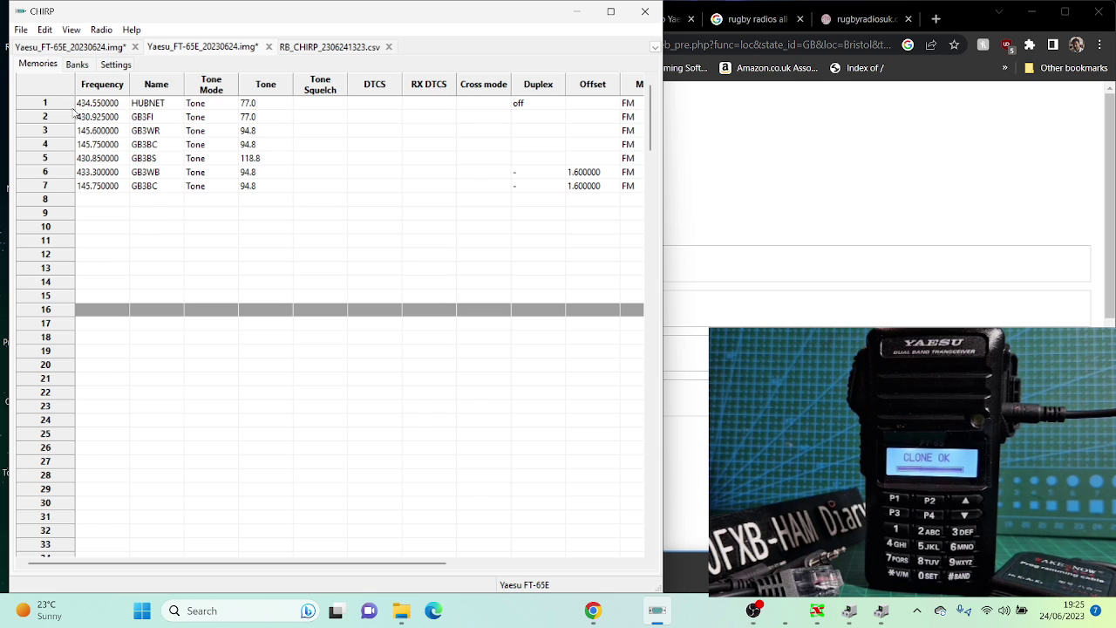
click(45, 30)
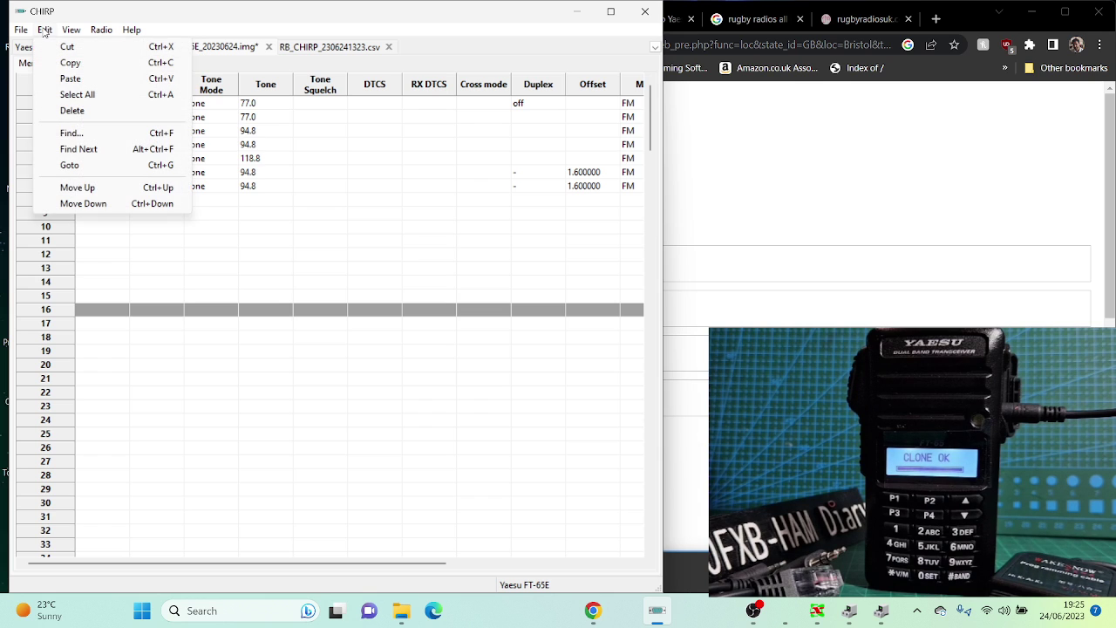
click(229, 228)
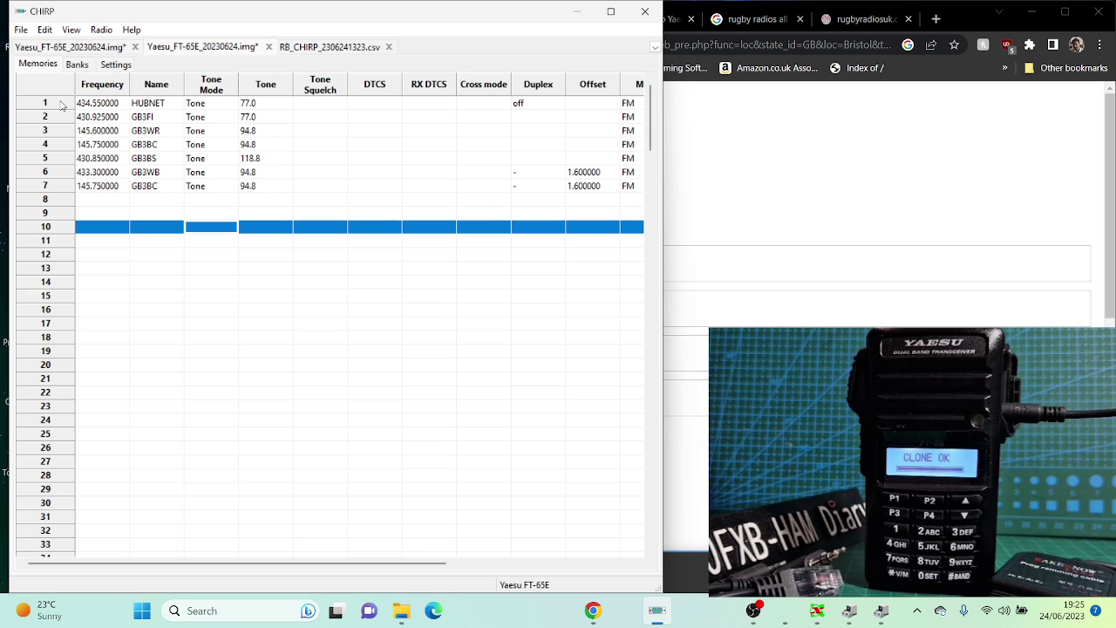
Step: In the CSV tab, select and copy repeater rows 2–7, then reselect rows 2–6
click(181, 51)
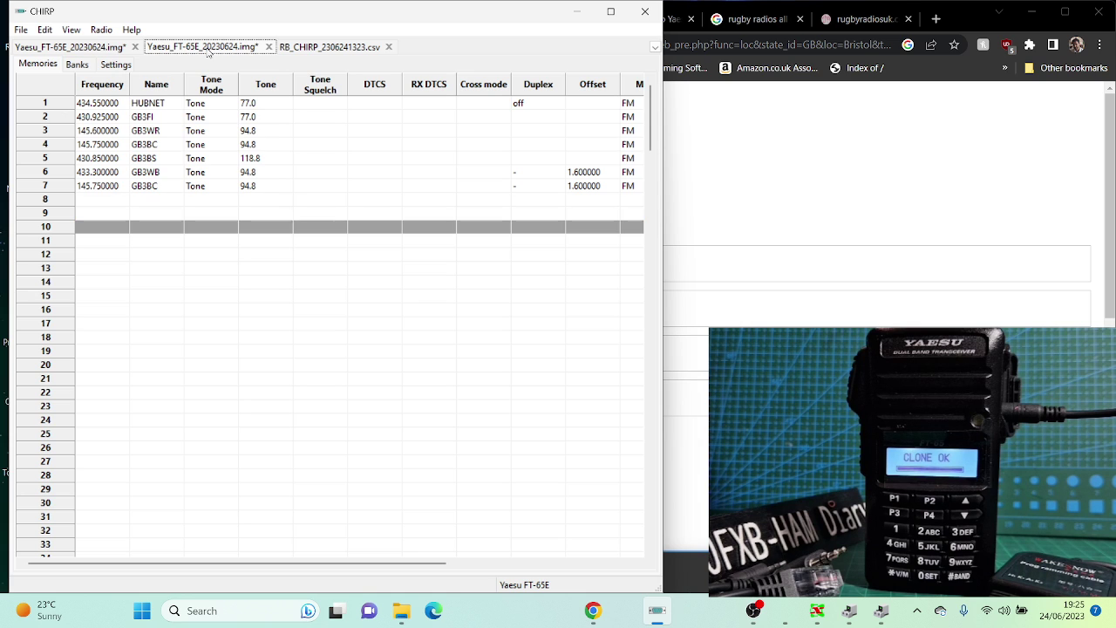
click(310, 48)
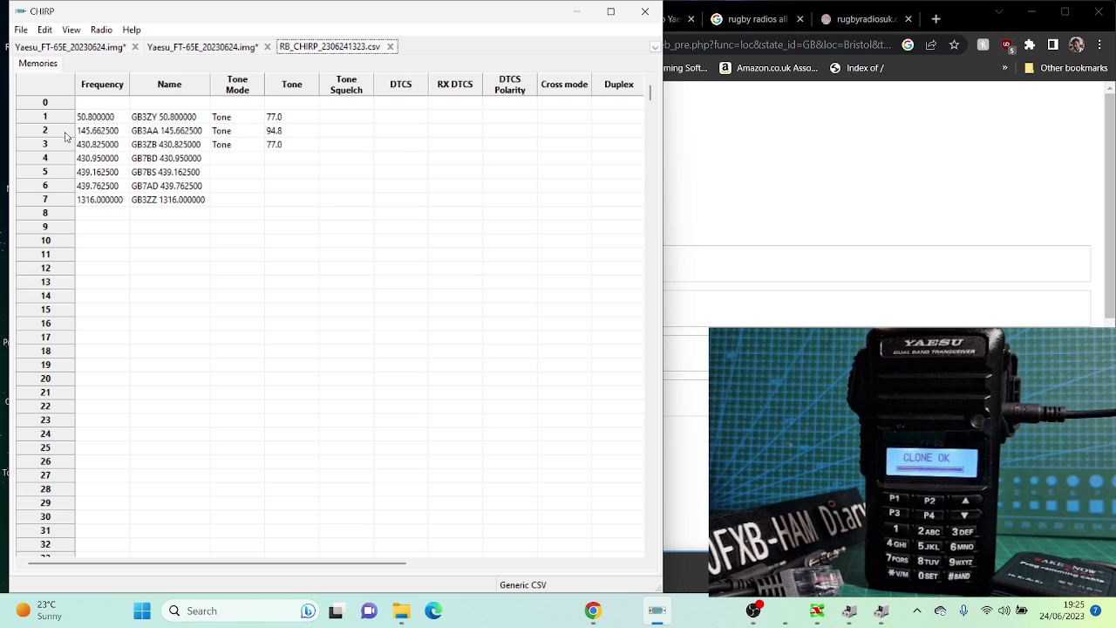
drag(74, 137, 82, 203)
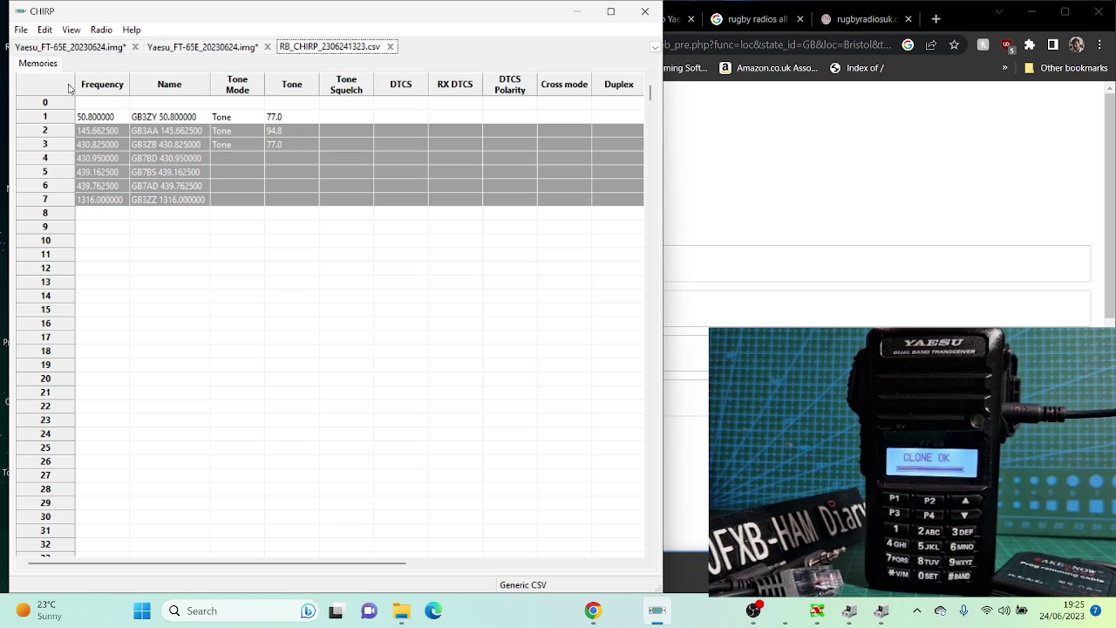
click(45, 29)
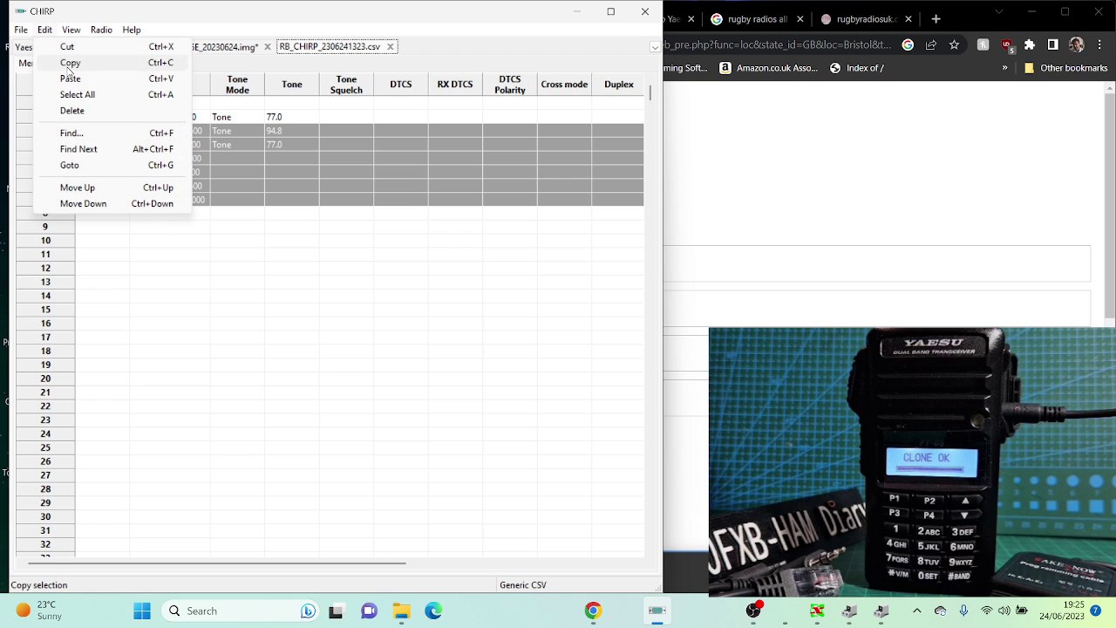
click(69, 63)
drag(74, 137, 81, 186)
click(45, 30)
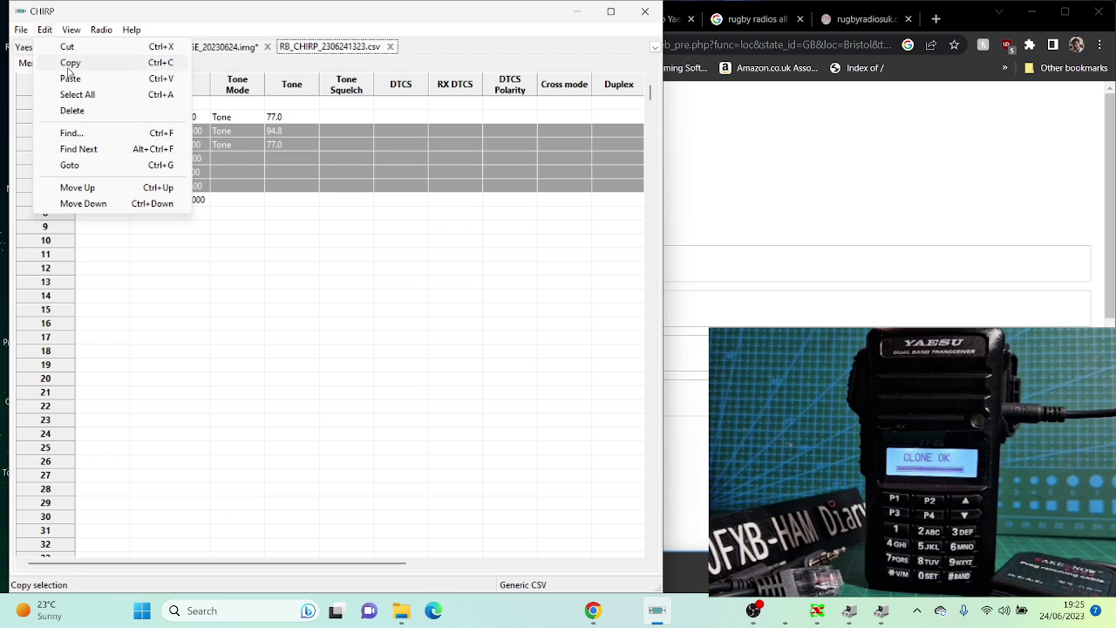
click(220, 172)
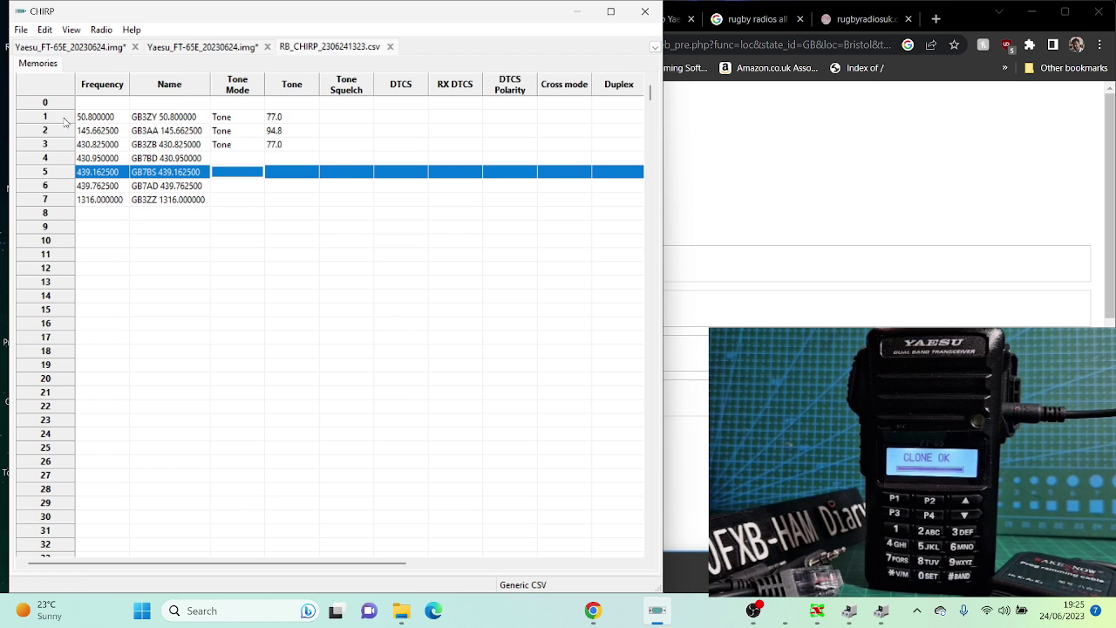
Step: Select the six repeaters, copy them with Edit > Copy, and return to the first FT-65E image
drag(77, 117, 78, 191)
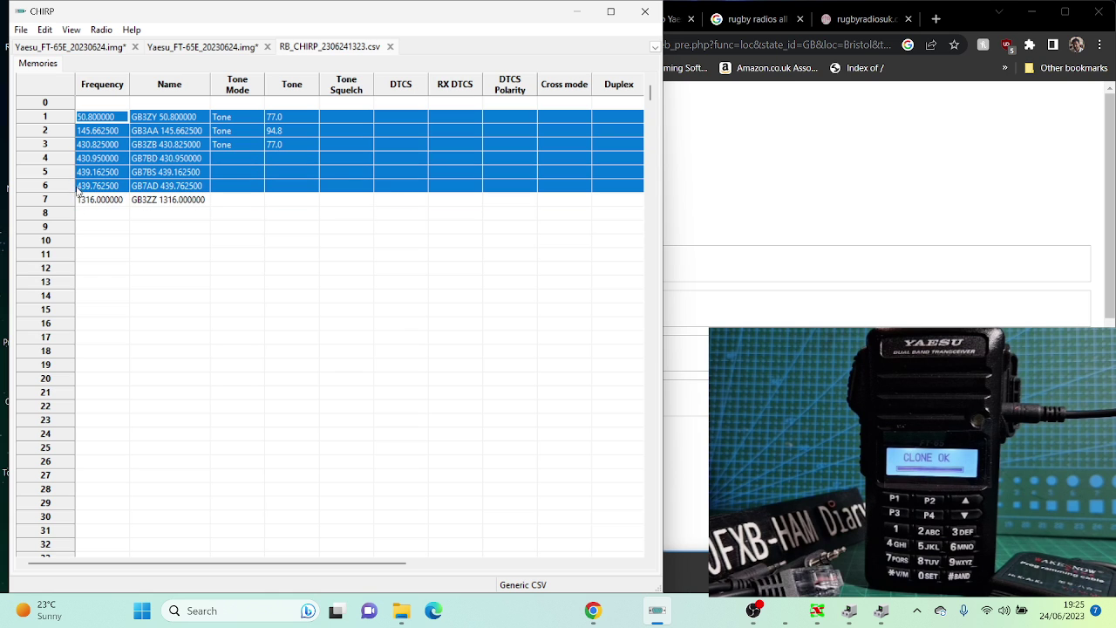
right_click(63, 142)
click(53, 31)
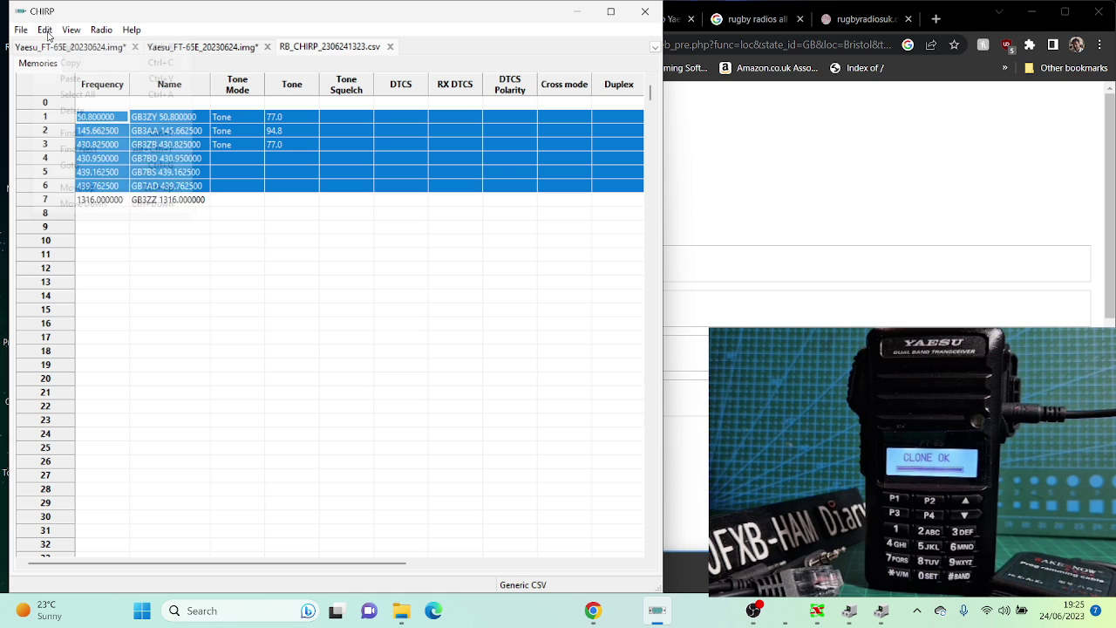
click(47, 30)
click(70, 63)
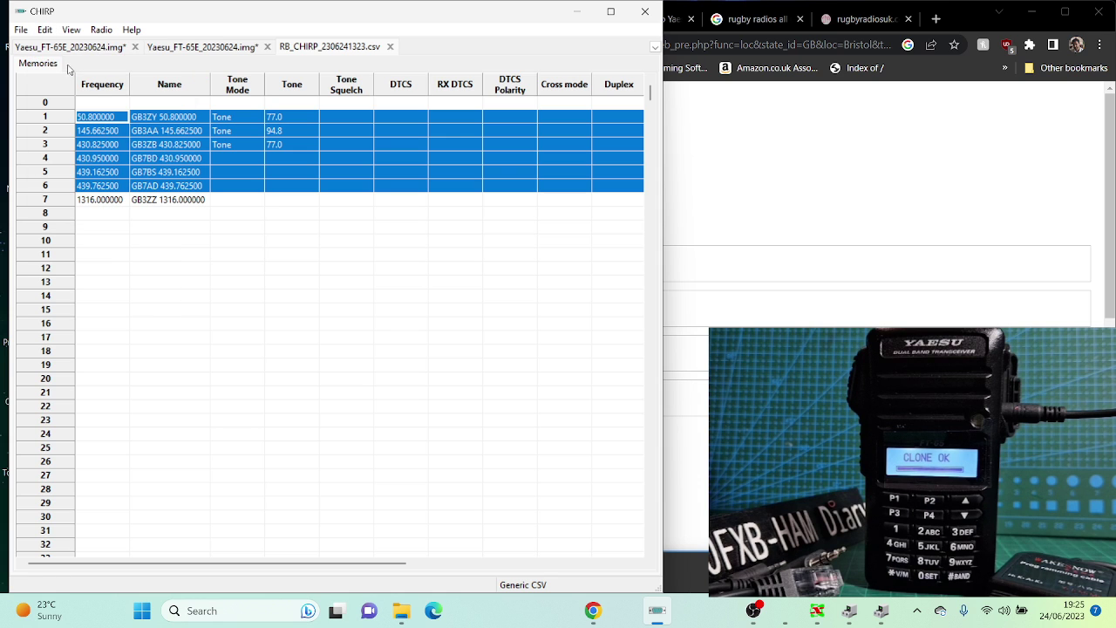
click(90, 49)
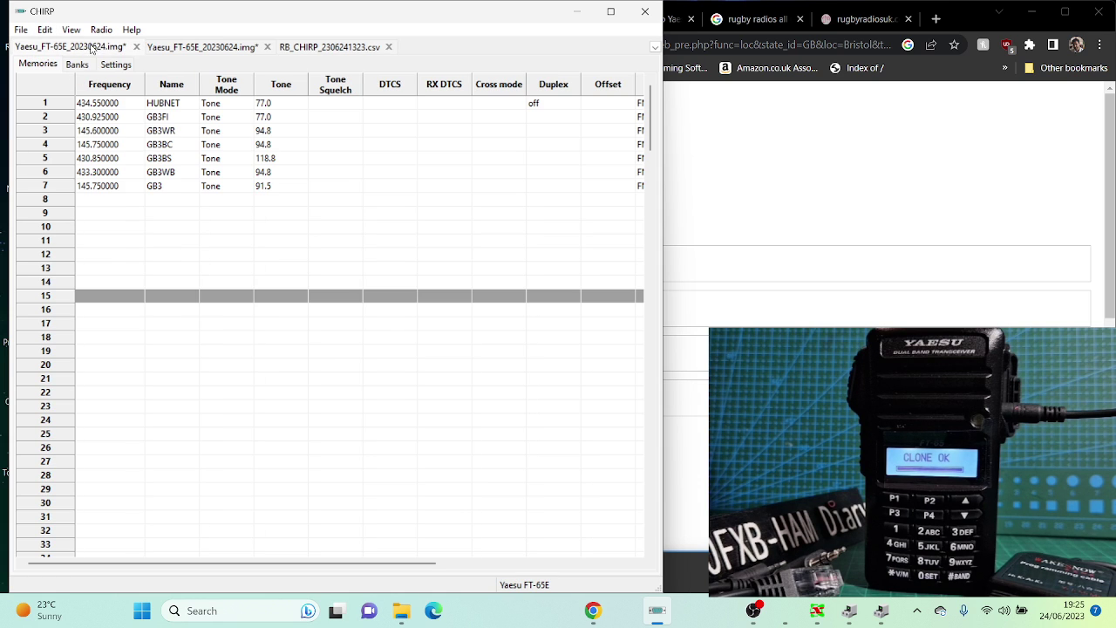
Step: Paste the copied repeaters at channel 8, accepting only GB3AA and GB3ZB as compatible
click(71, 200)
right_click(89, 200)
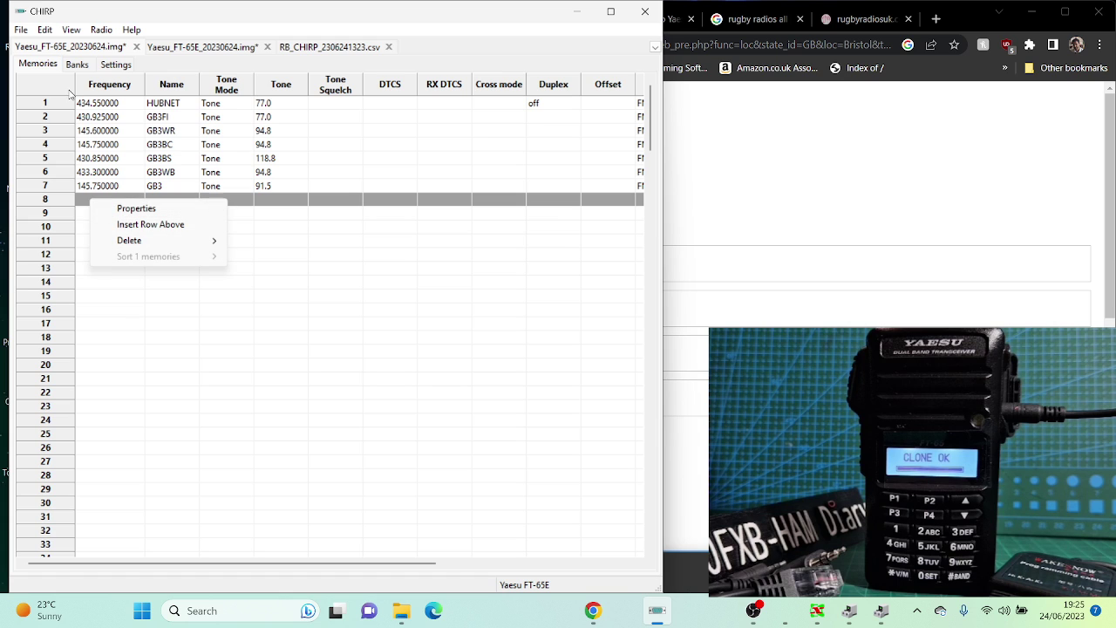
click(44, 30)
click(70, 79)
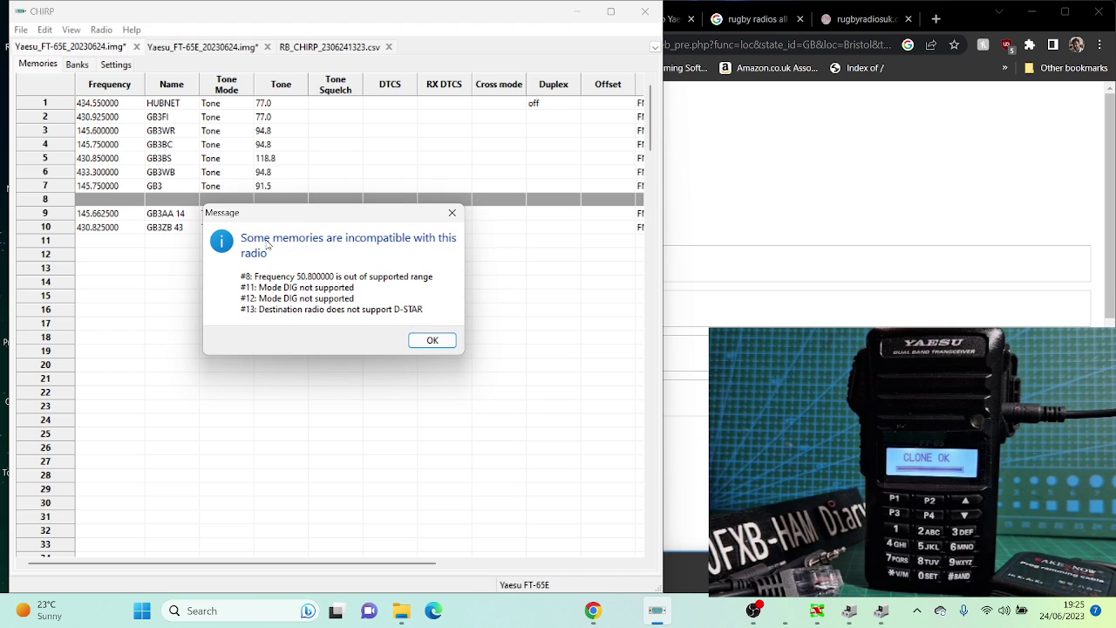
click(421, 339)
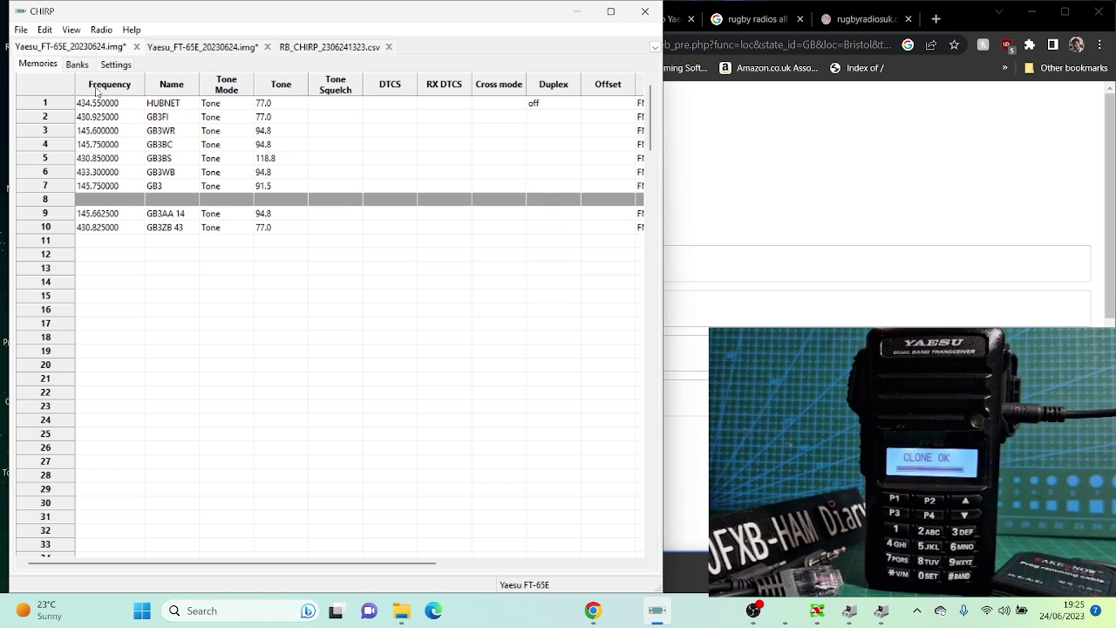
Step: Upload the edited memory list to the Yaesu FT-65E on COM10, confirming the port and cable prompts
click(102, 31)
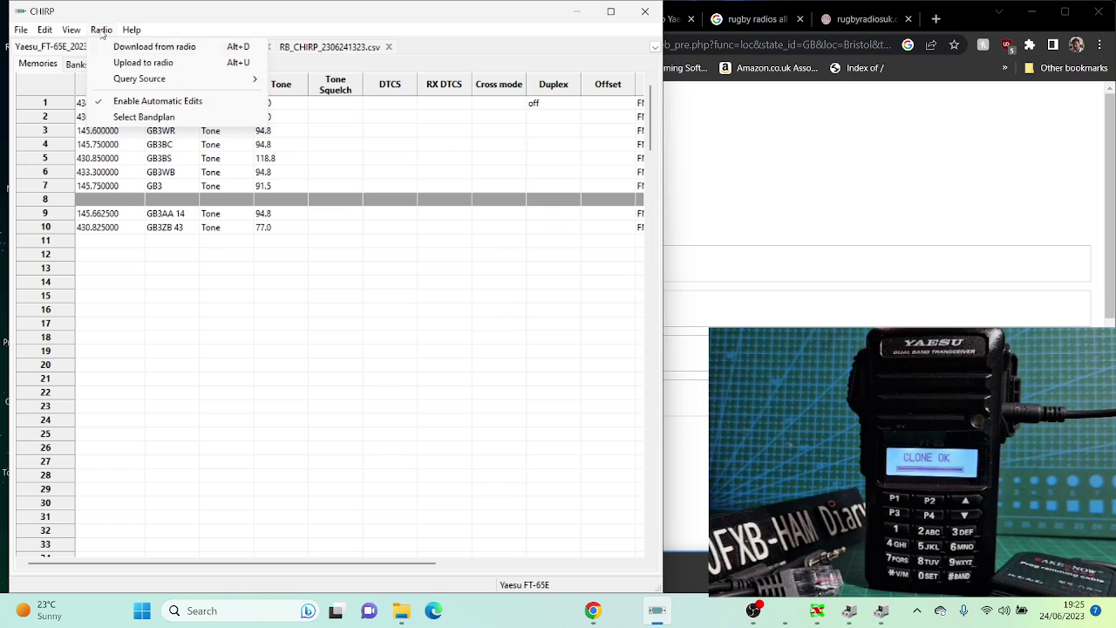
click(144, 62)
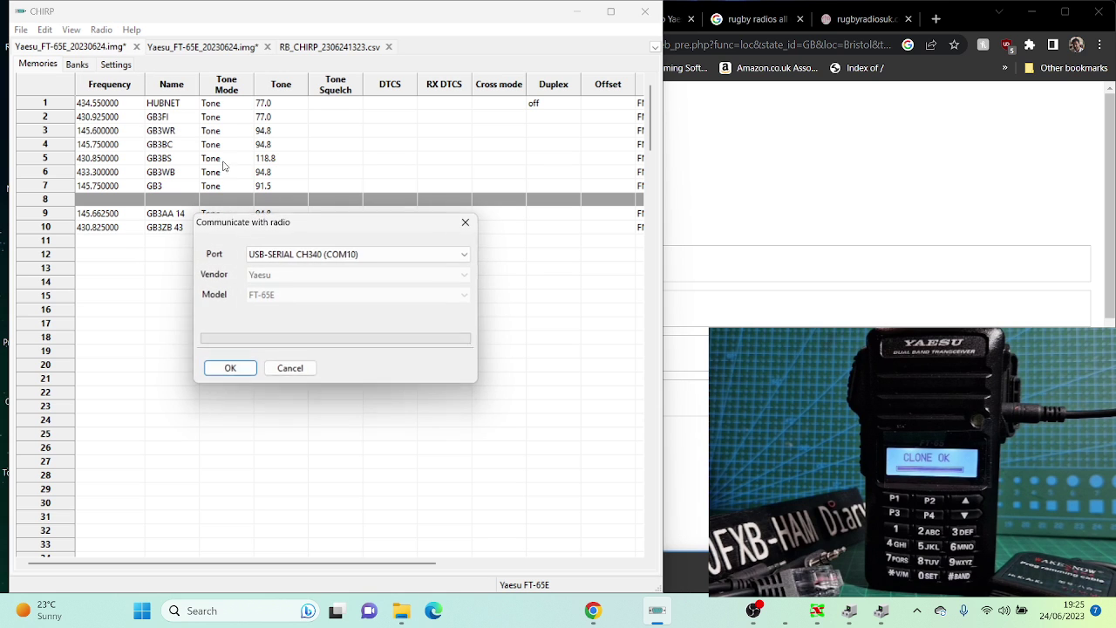
click(244, 370)
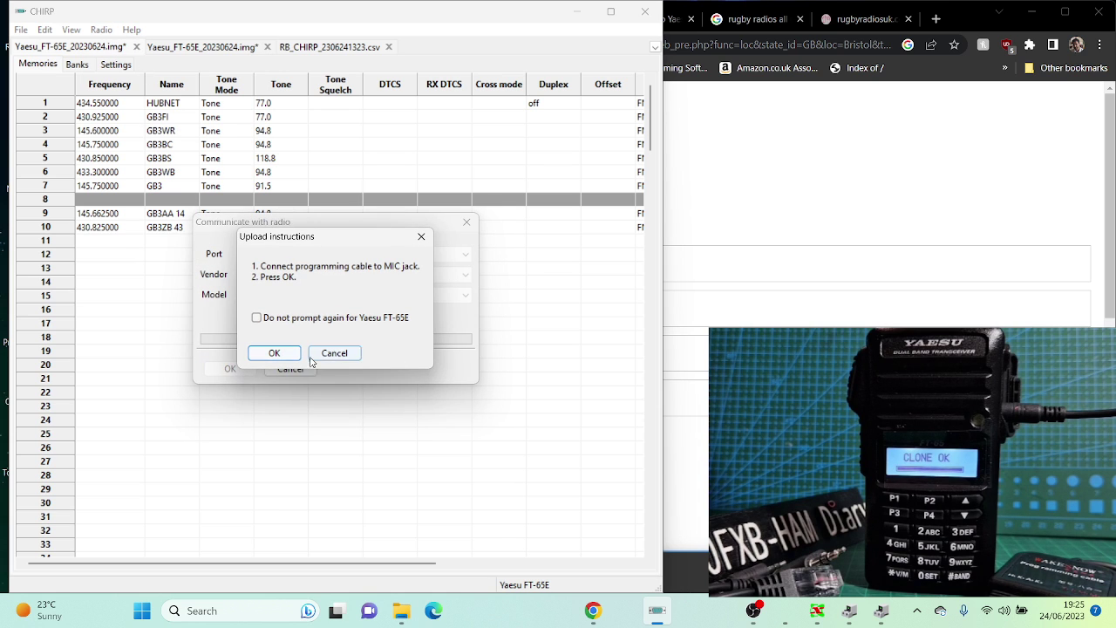
click(274, 354)
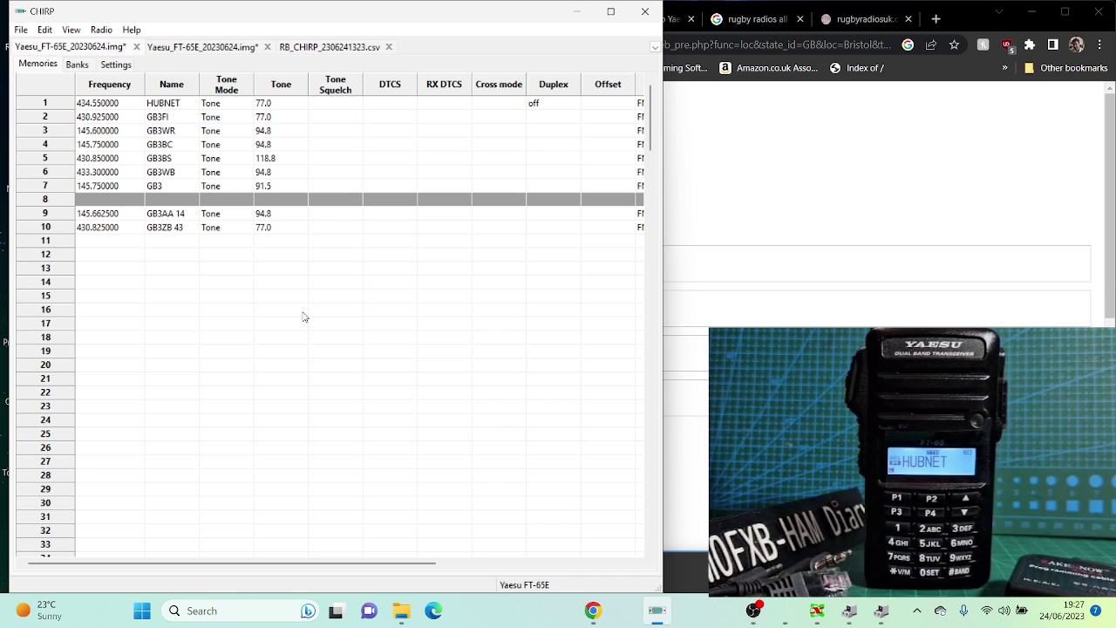
Step: In Chrome, look through the rugby radios and RepeaterBook tabs, then show the CHIRP wiki Home tab
click(688, 257)
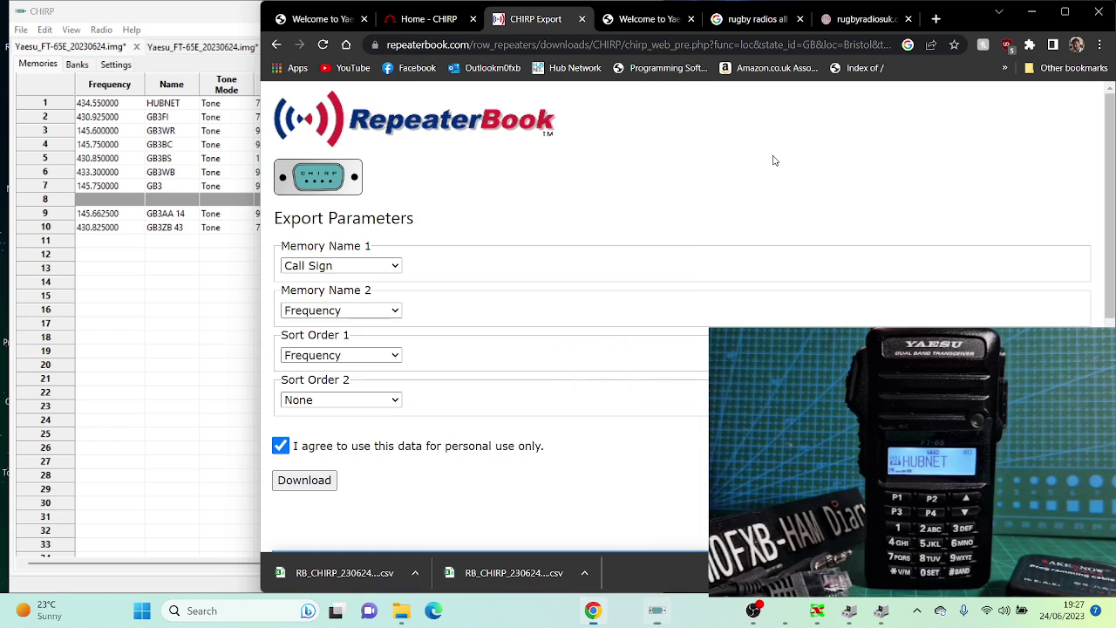
click(765, 21)
click(860, 14)
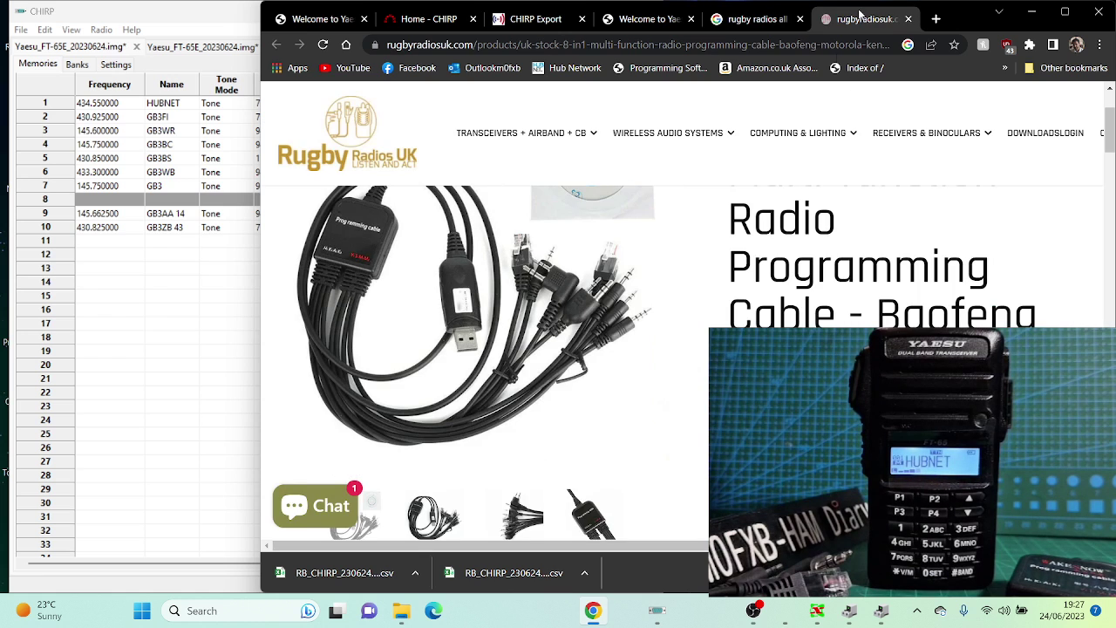
scroll(660, 349, down, 2)
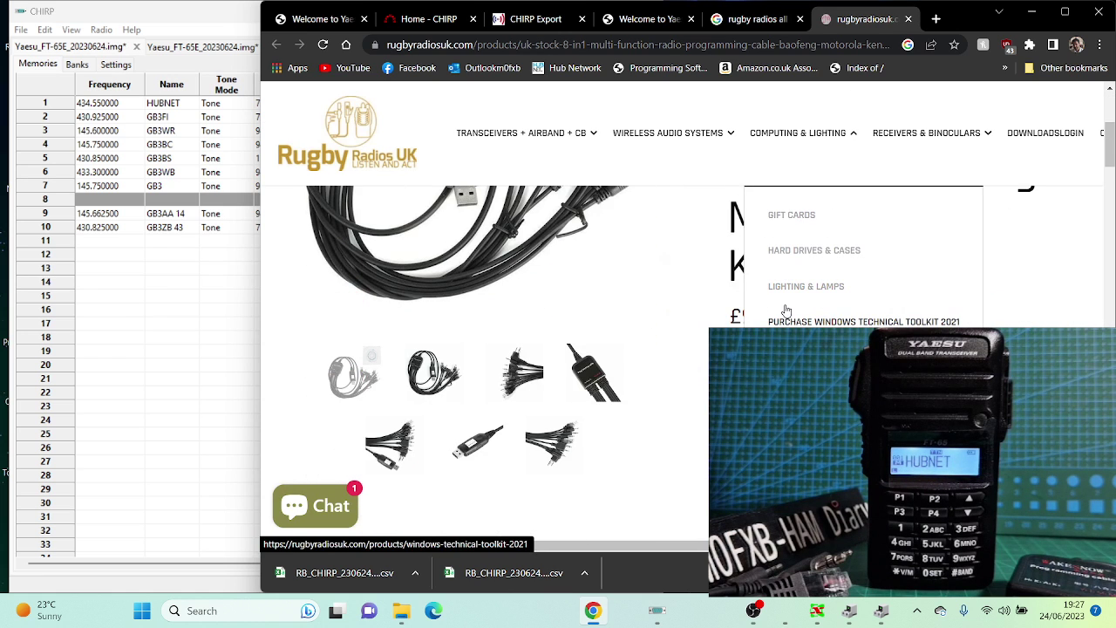
click(514, 19)
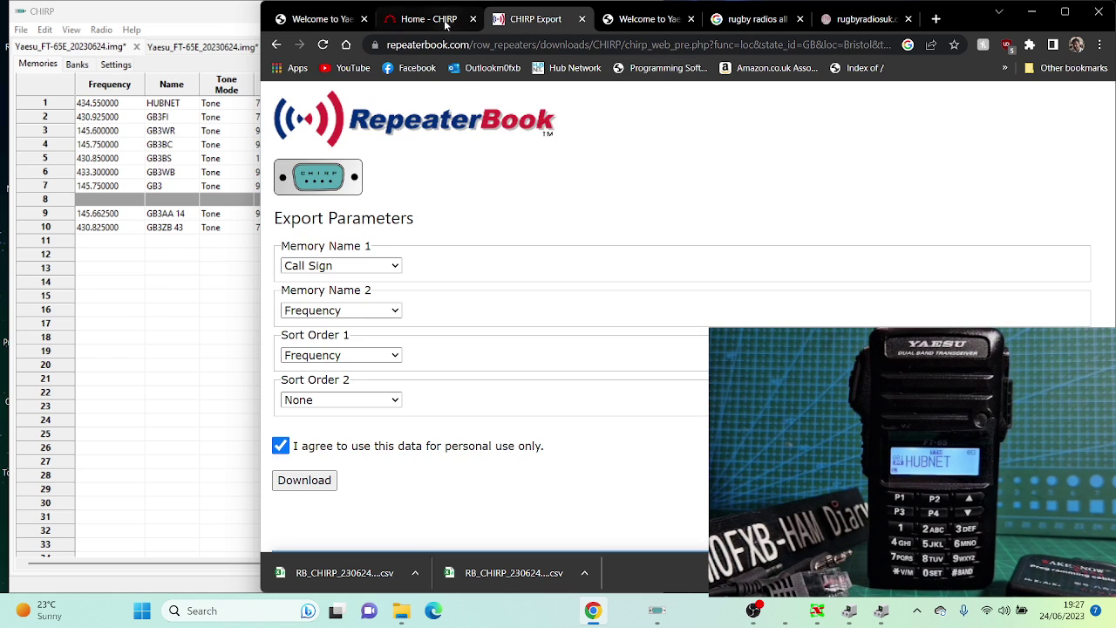
click(432, 20)
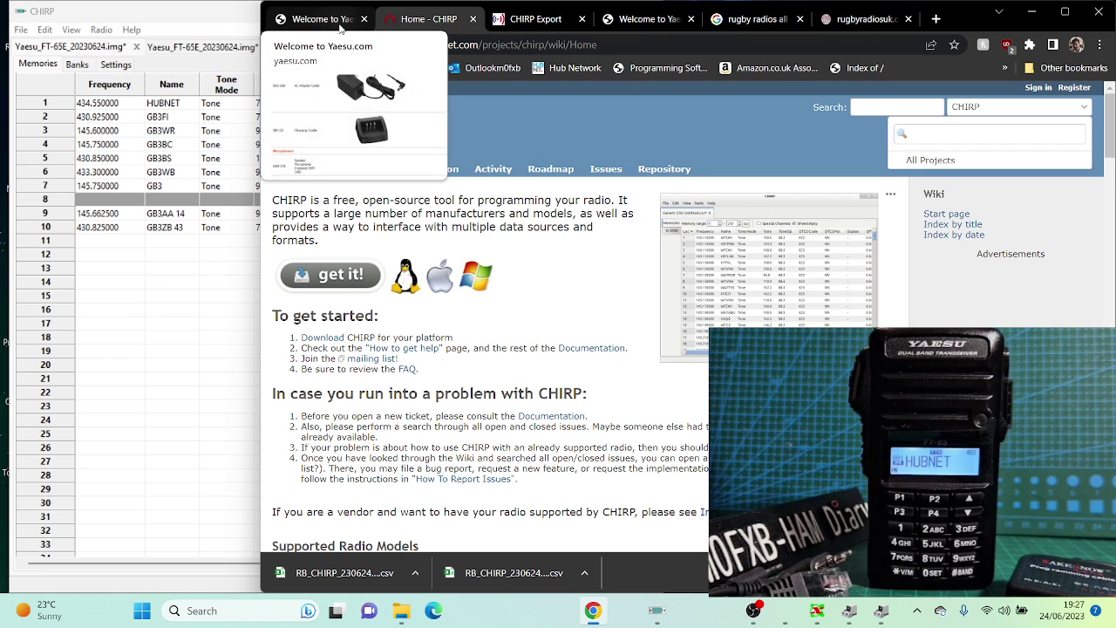